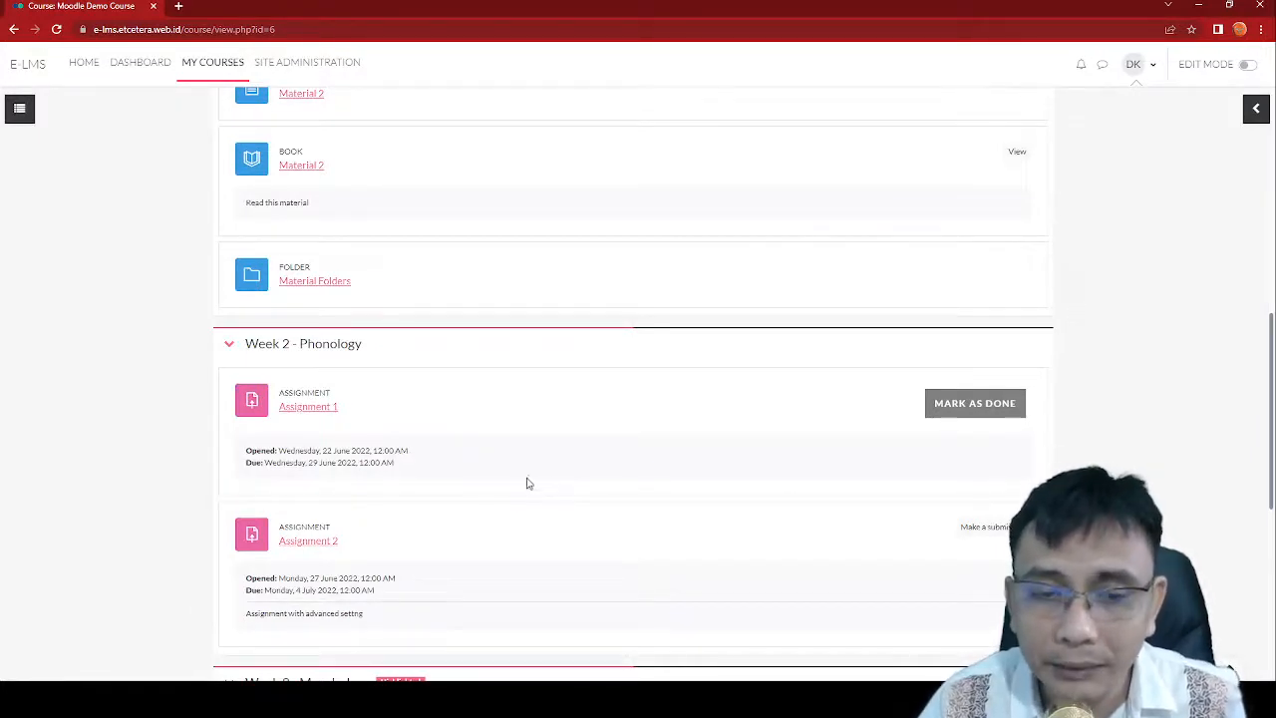
Step: Open Assignment 1 and list its submissions, showing the student's Assignment 1.pdf
click(307, 409)
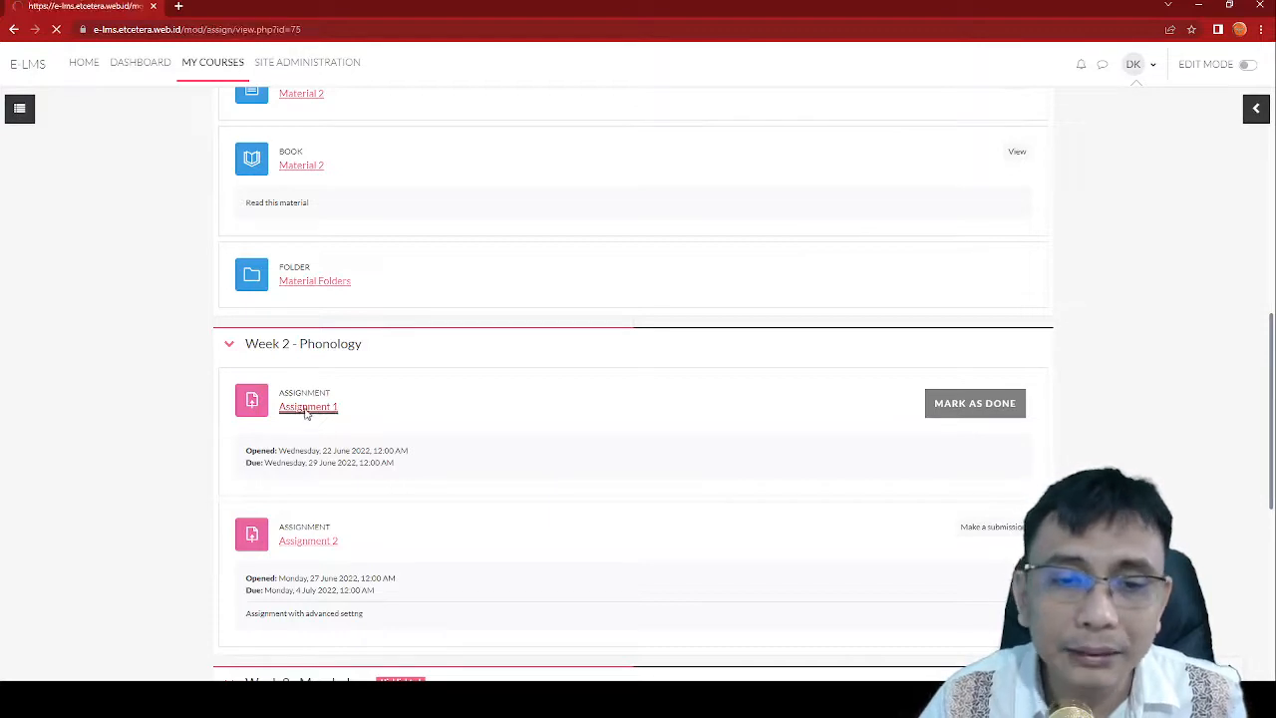
scroll(530, 375, down, 1)
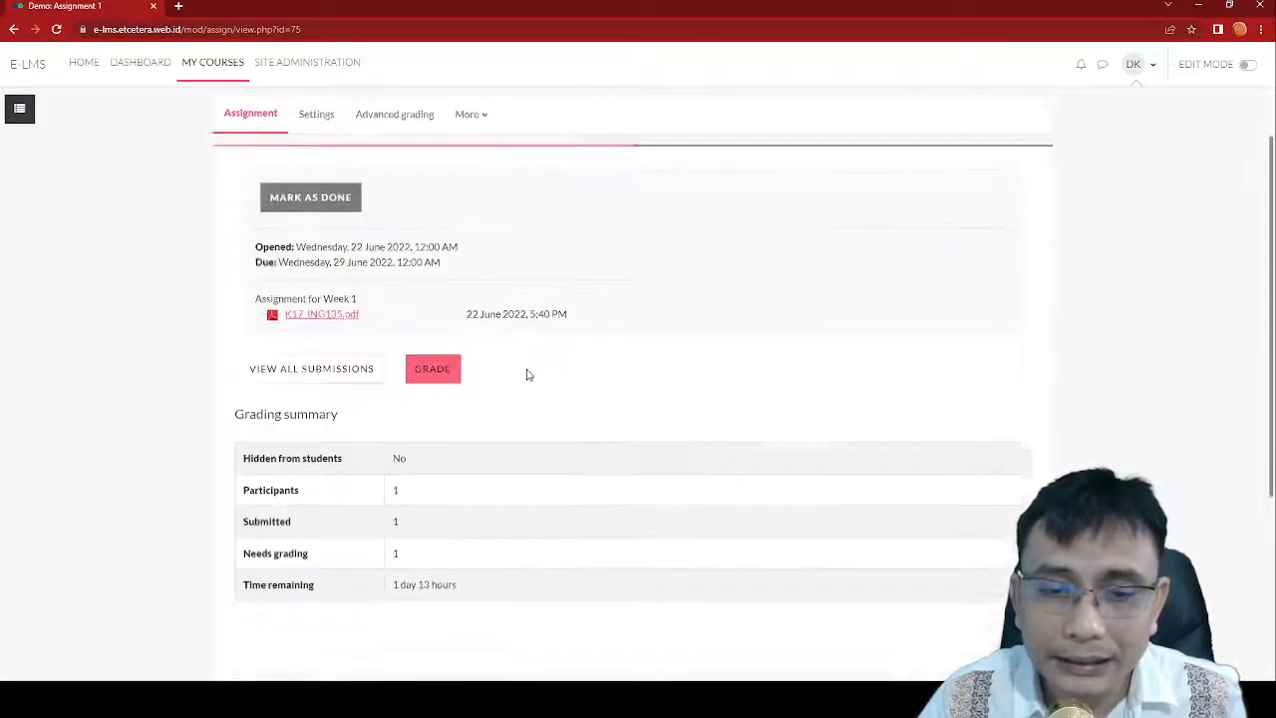
scroll(525, 371, down, 1)
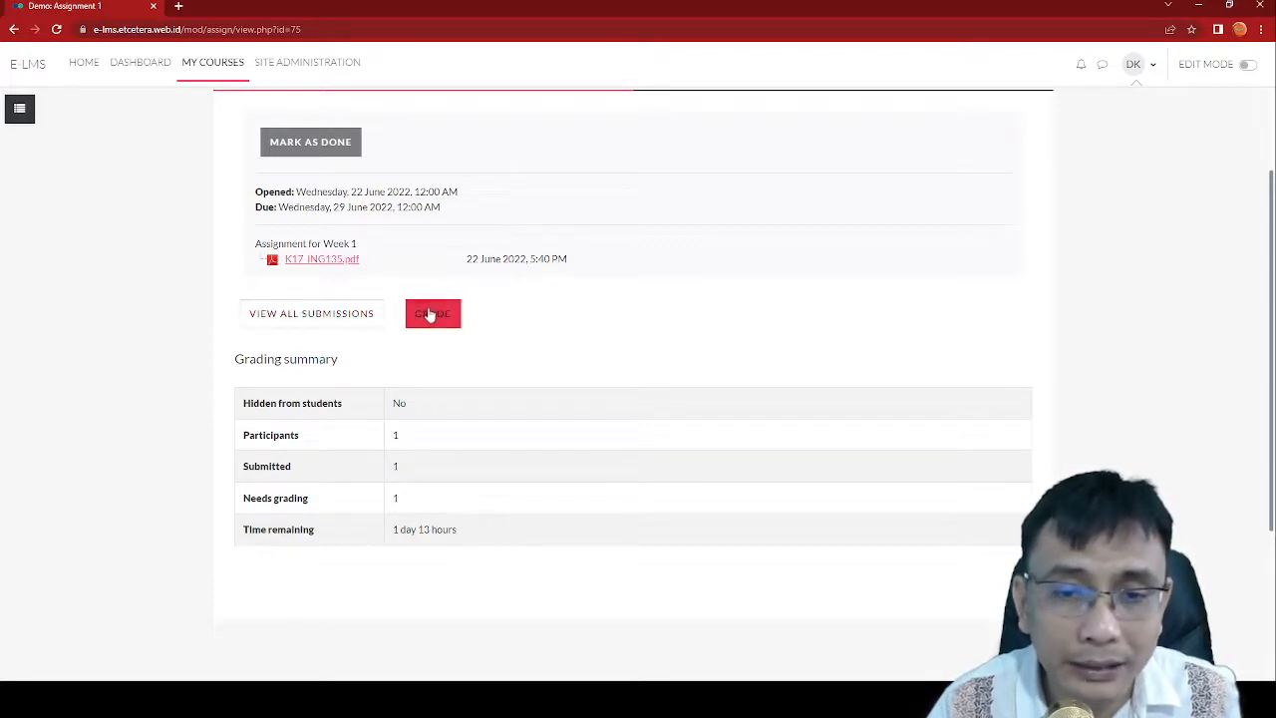
click(328, 317)
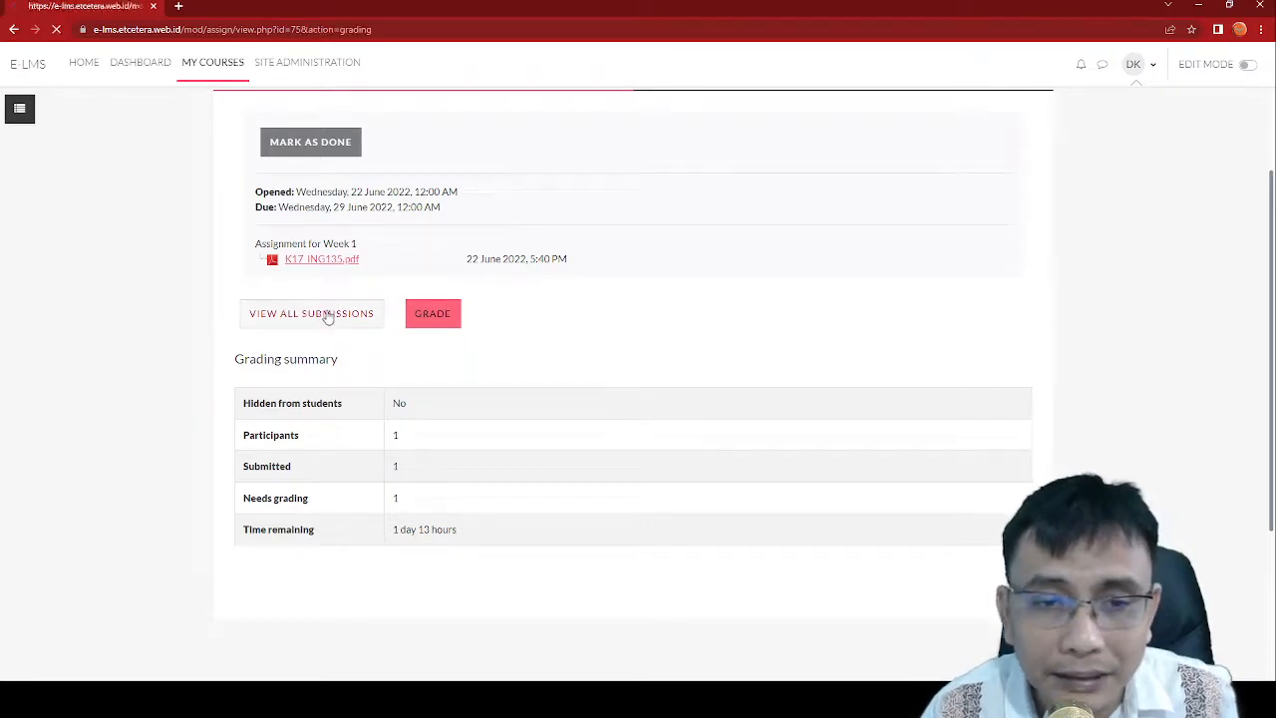
scroll(595, 361, down, 1)
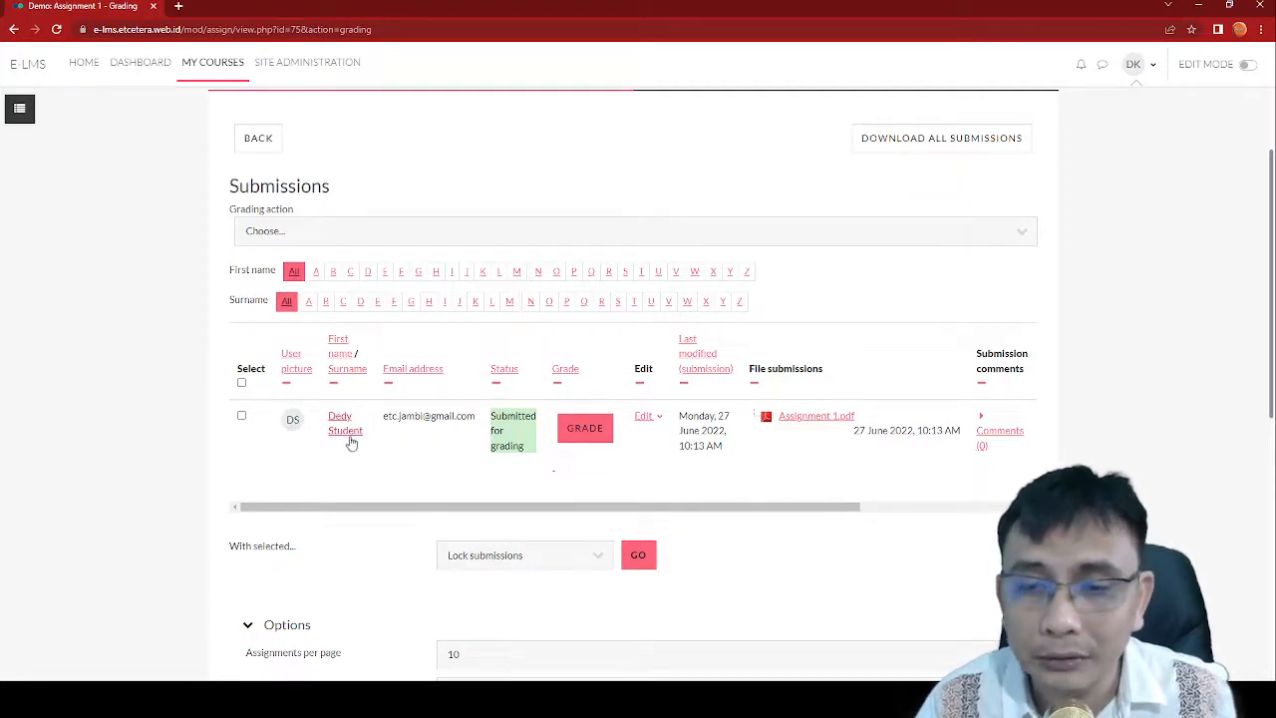
Step: Grade the student's Assignment 1 submission 80 / 100 and save it with the existing feedback comment
click(596, 439)
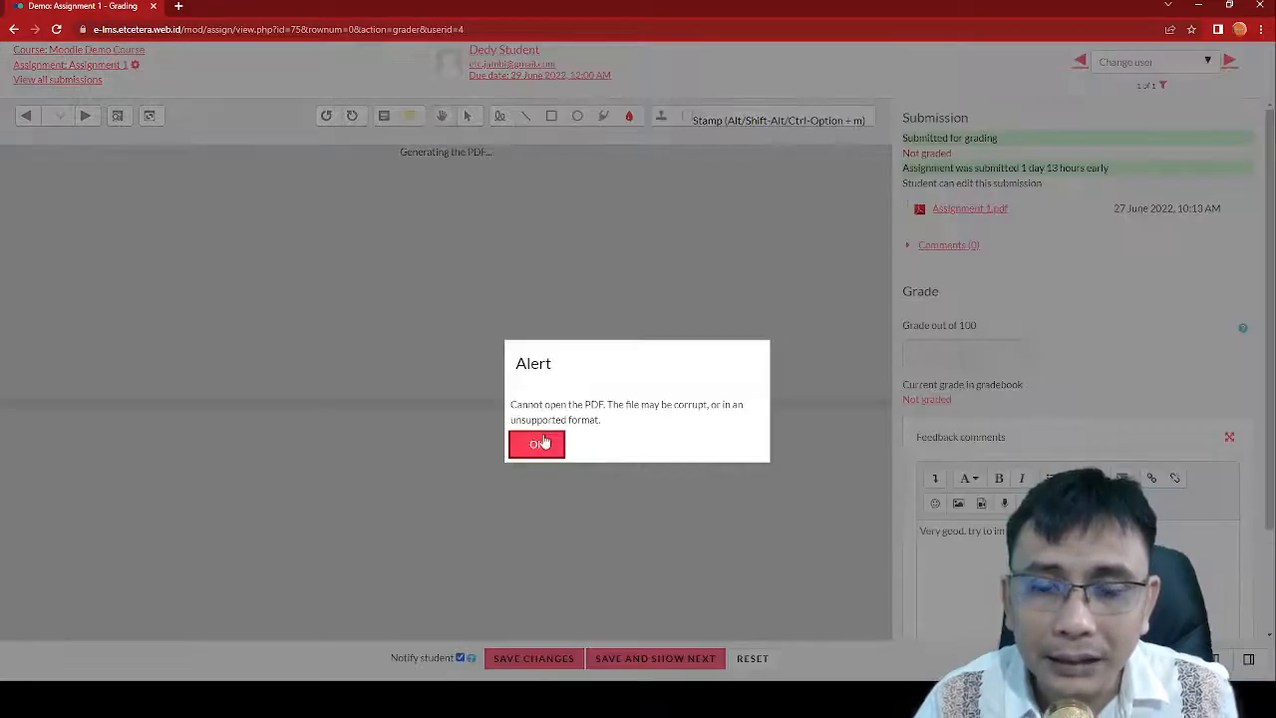
click(536, 442)
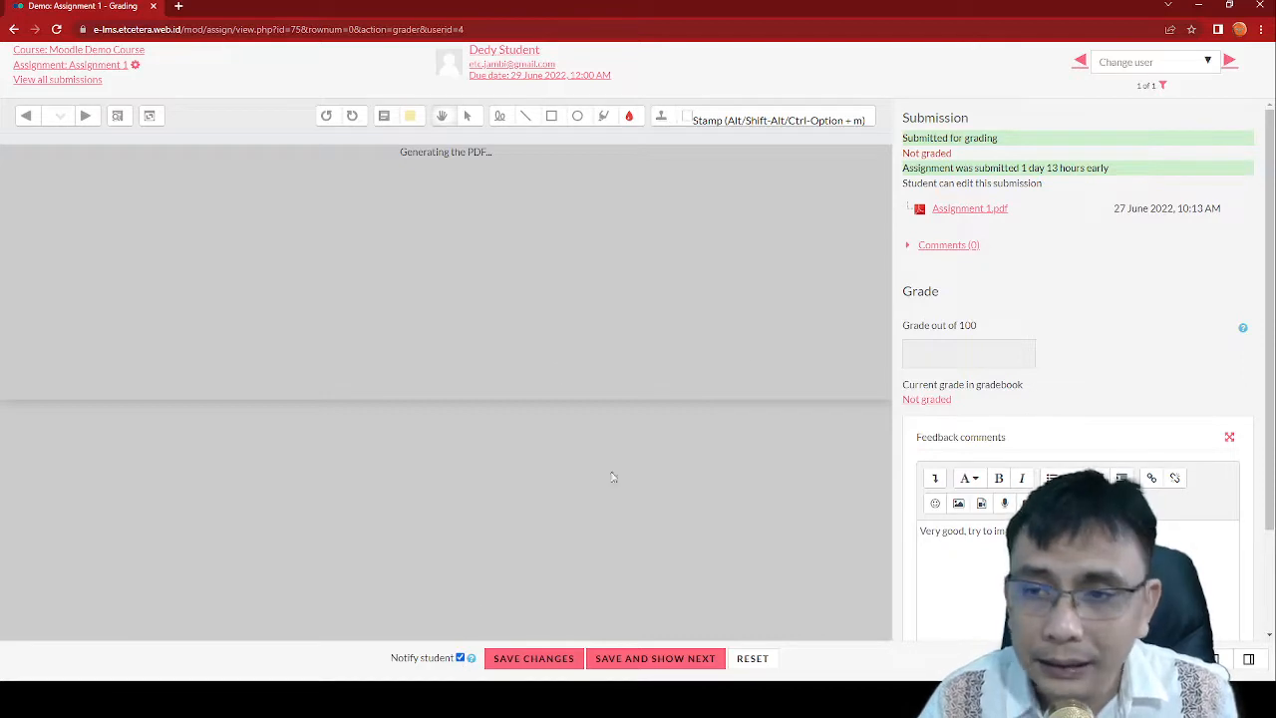
click(941, 363)
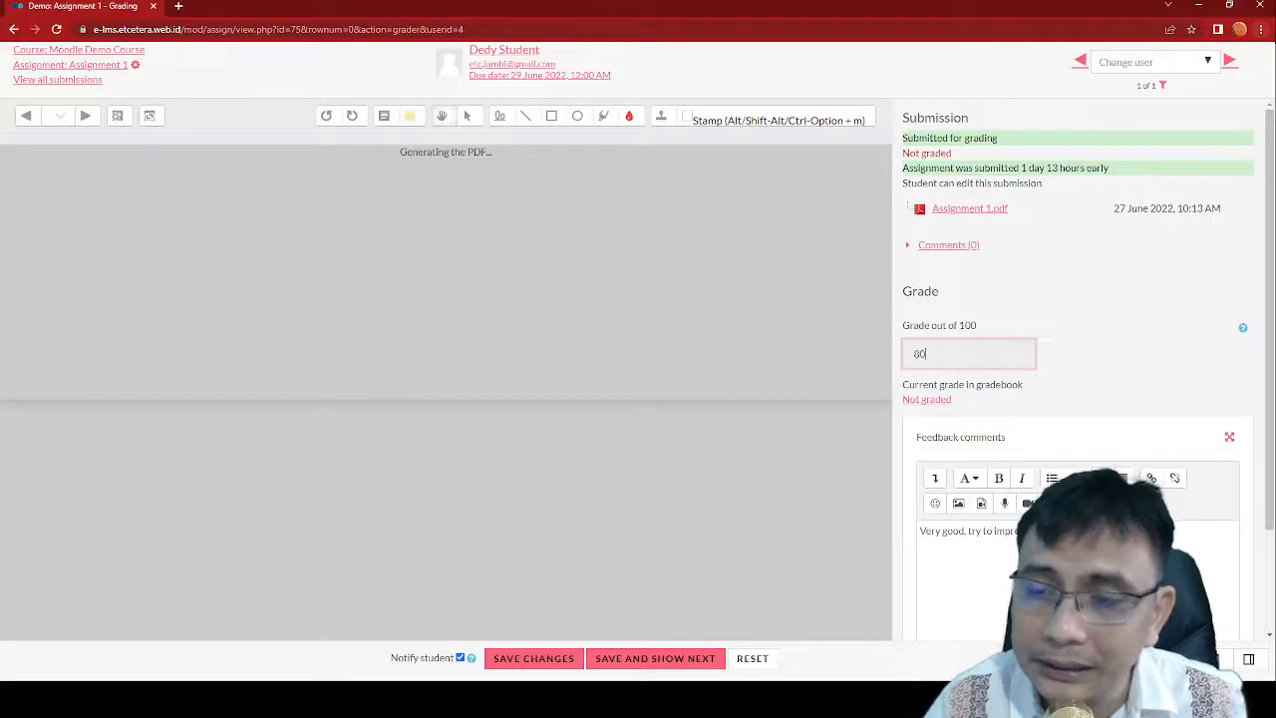
drag(1072, 532, 856, 543)
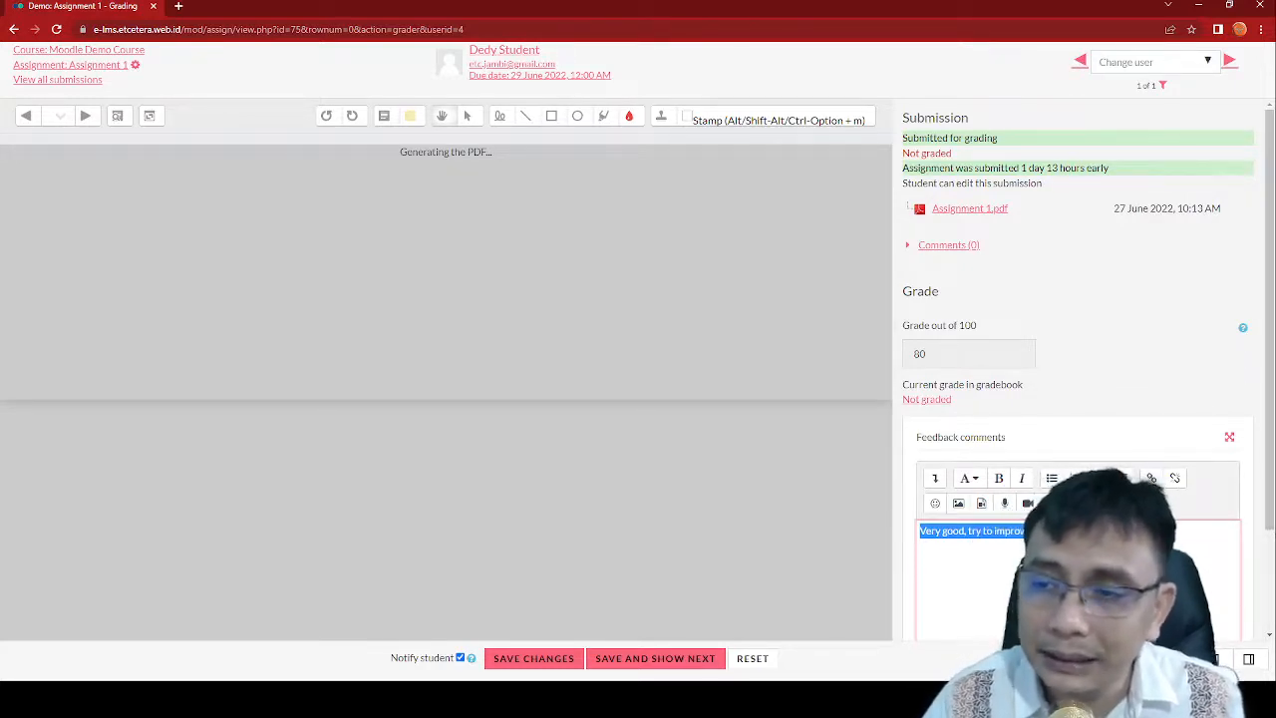
click(1087, 565)
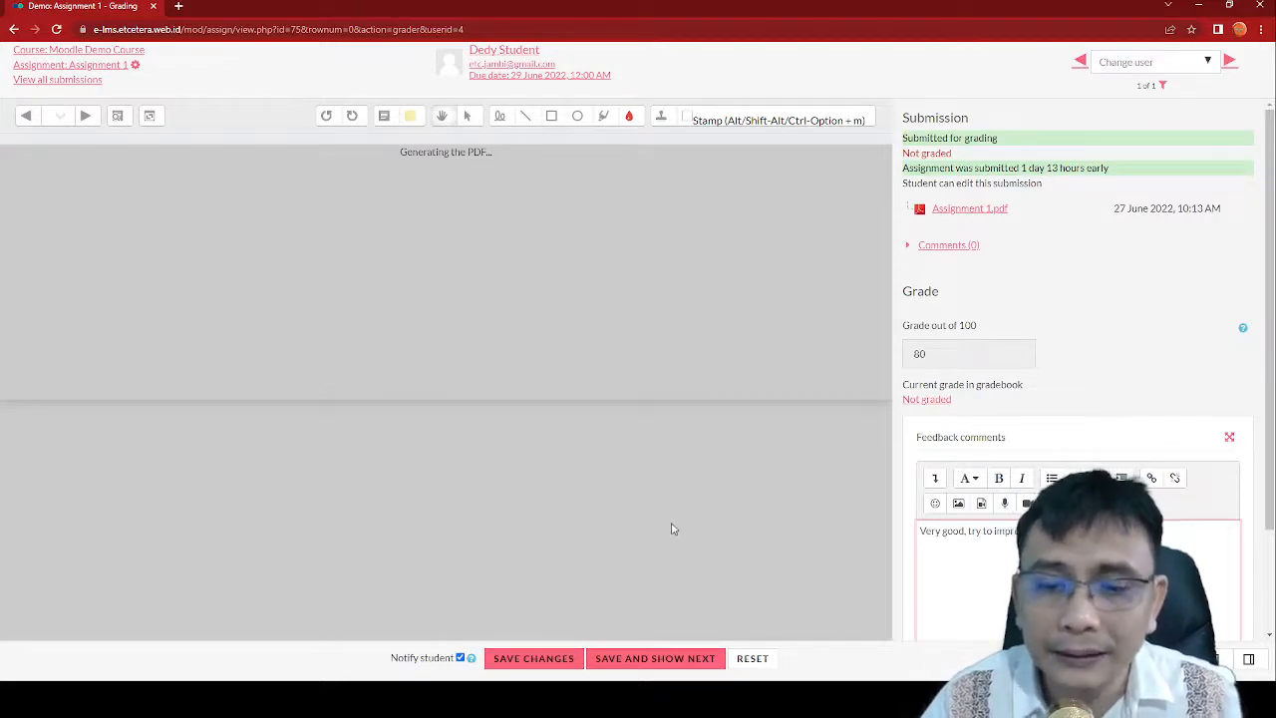
click(555, 662)
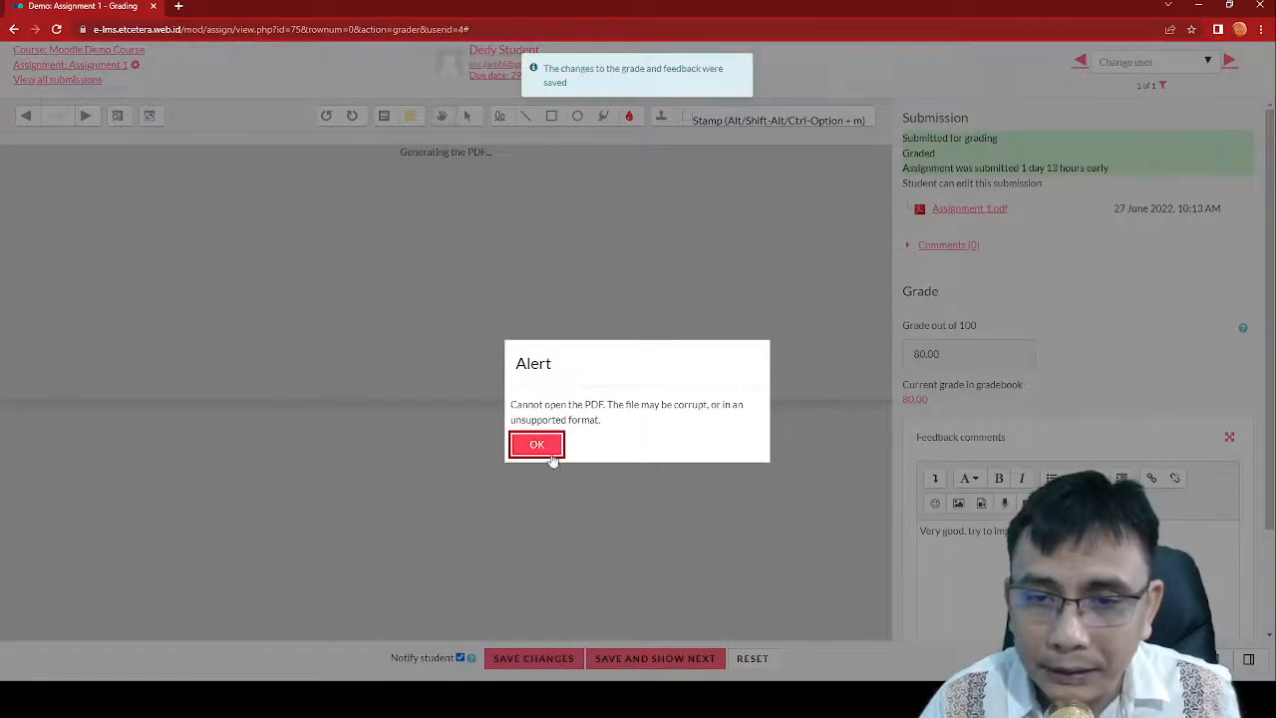
Step: Replace the 80.00 grade with 78 and save the revised grade
click(548, 450)
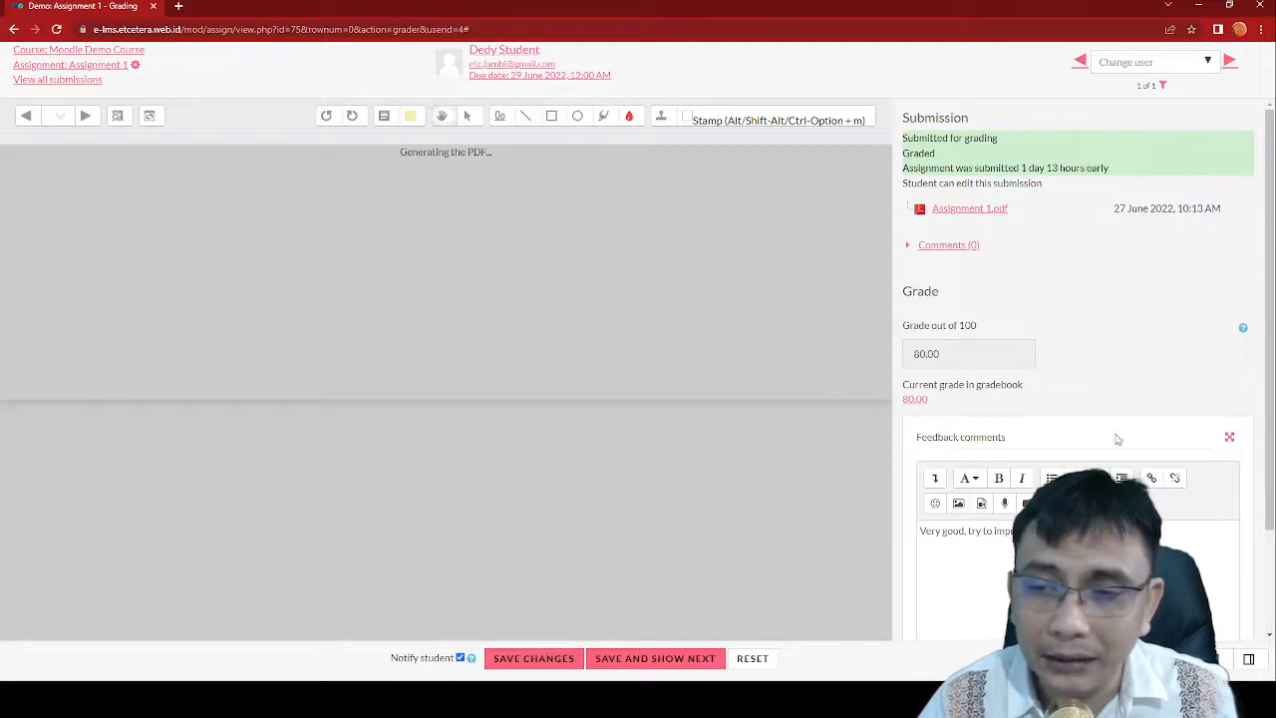
drag(1026, 354, 750, 346)
text(78)
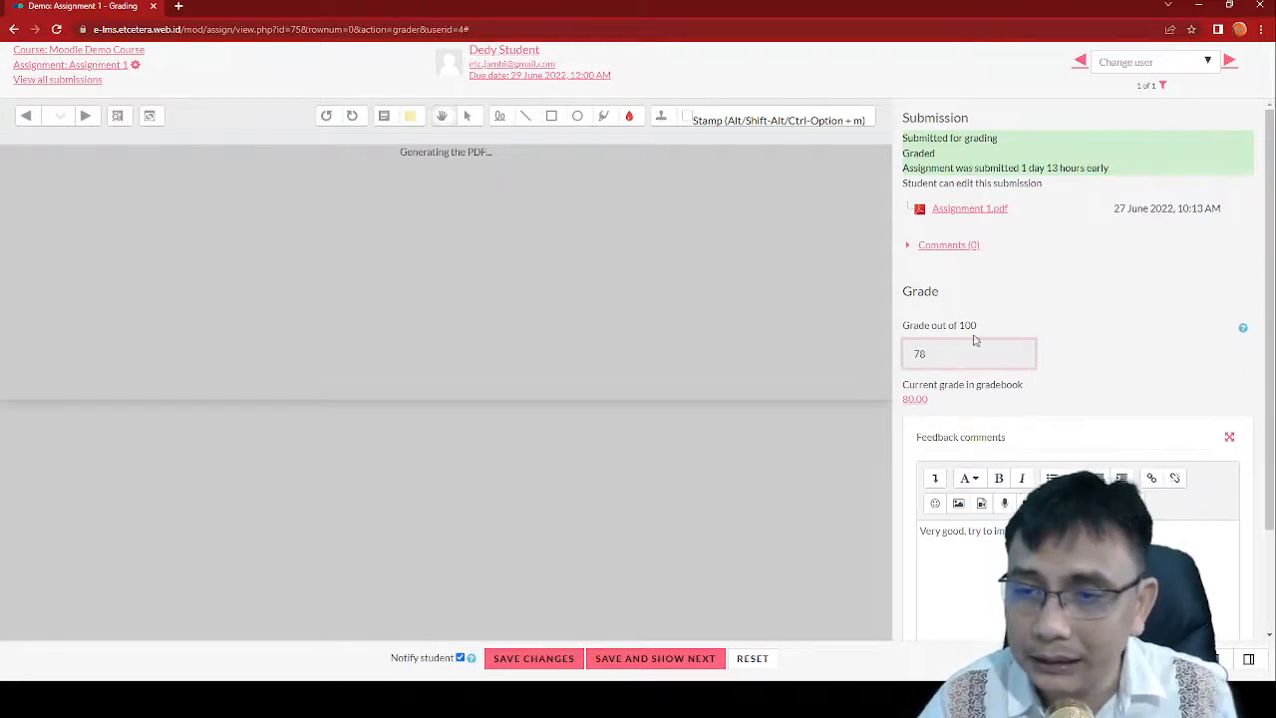
click(566, 660)
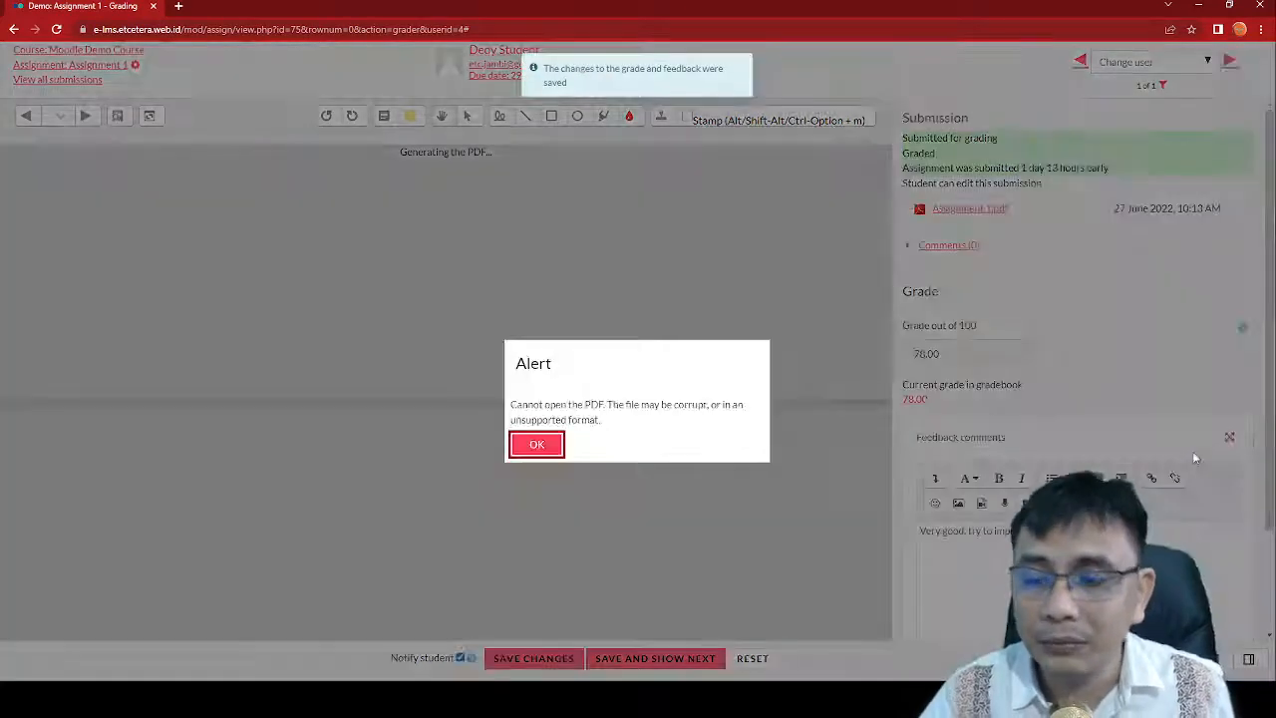
click(539, 448)
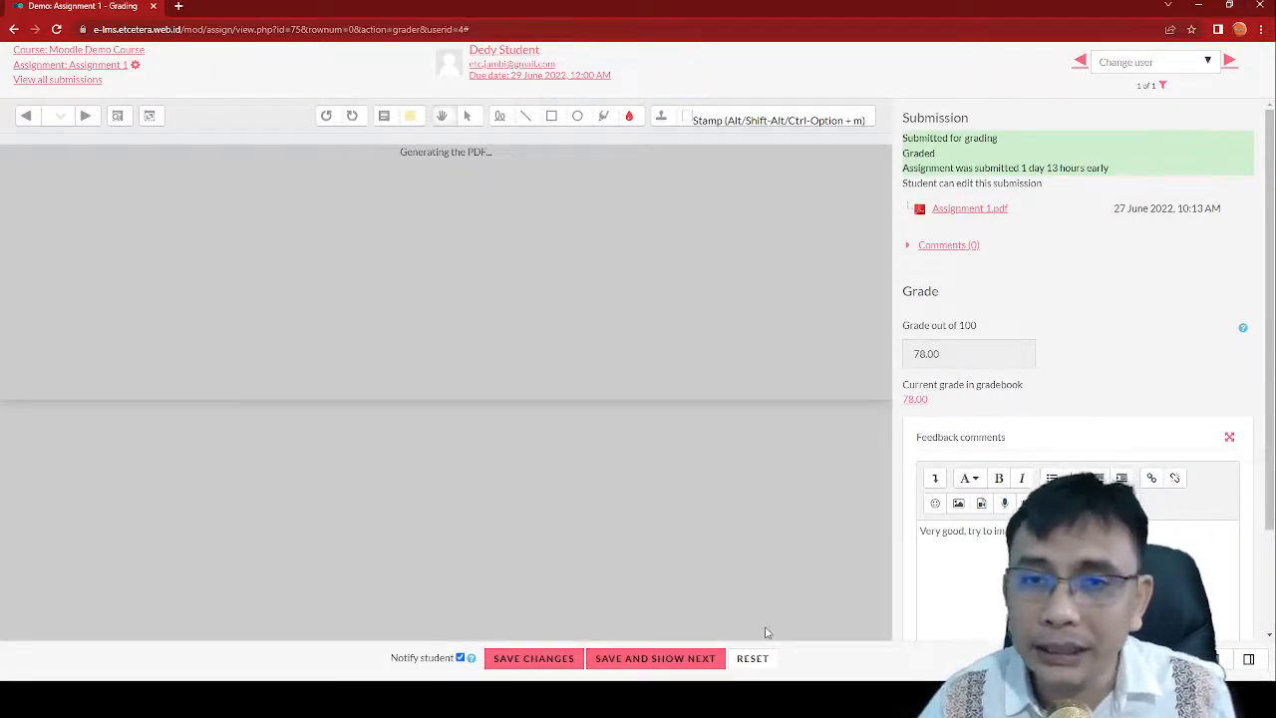
click(1210, 63)
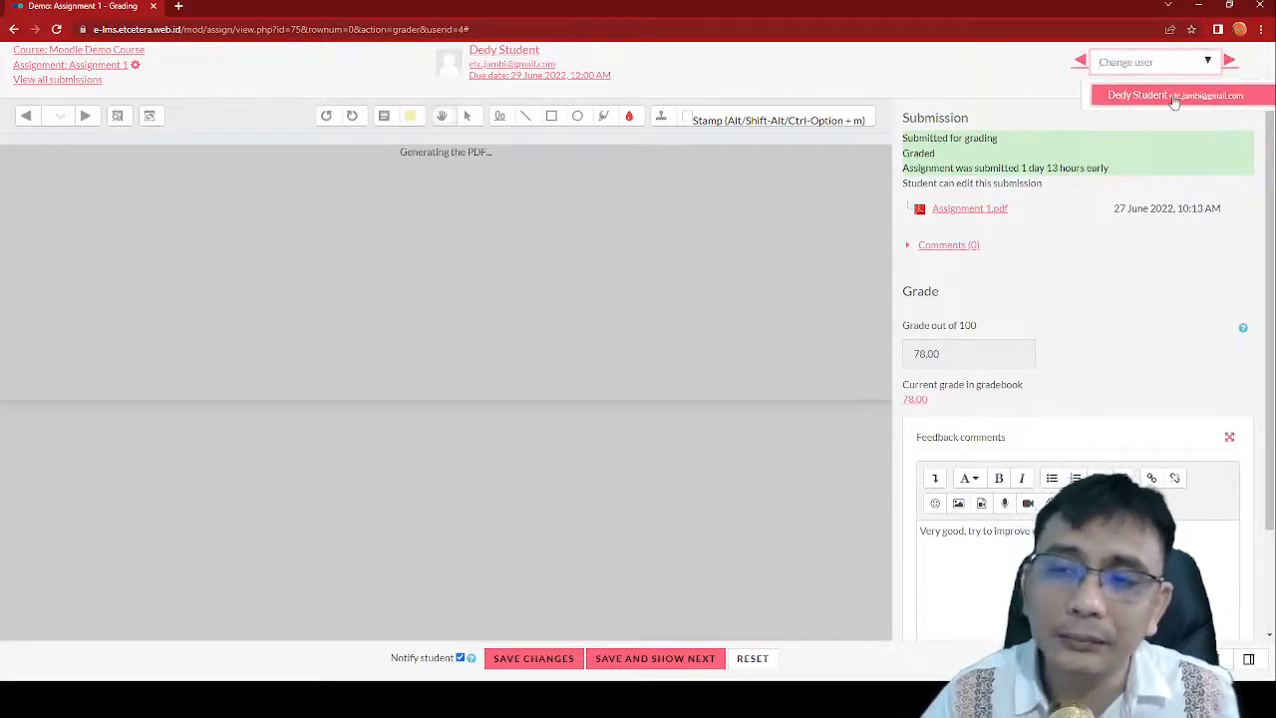
Step: Visit the student's profile and return to the grading page
click(769, 65)
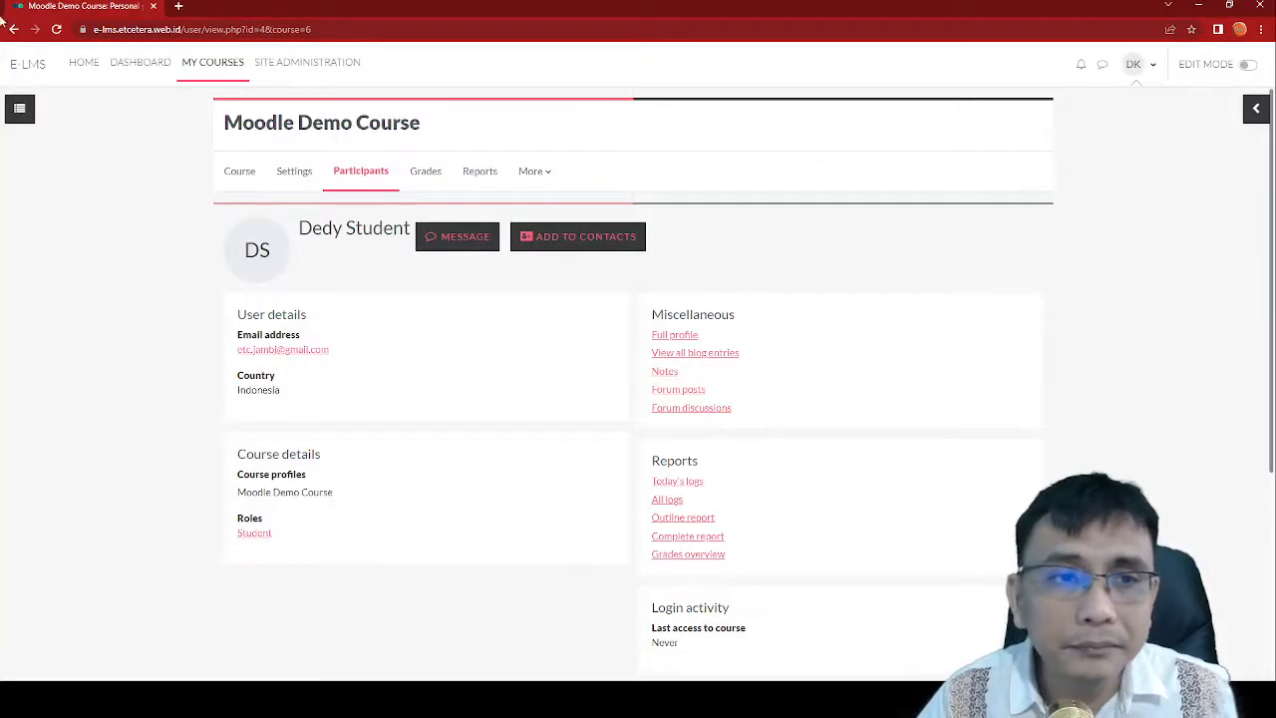
click(17, 29)
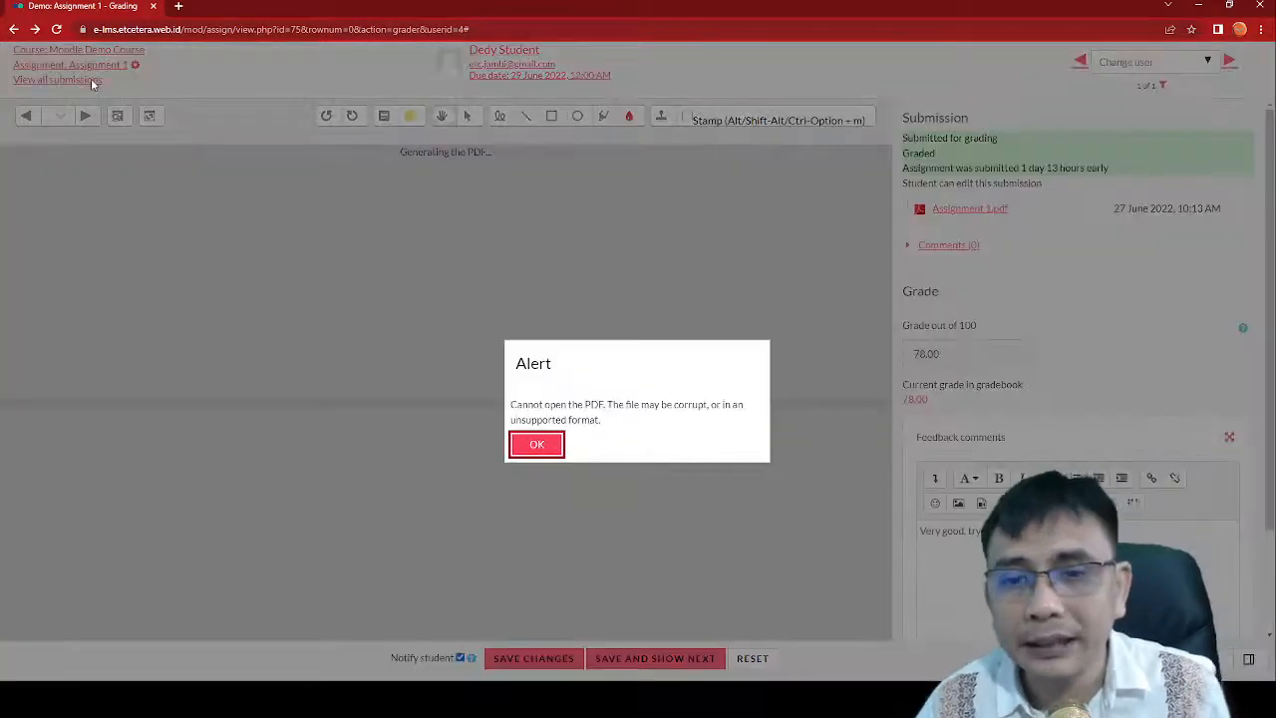
click(537, 443)
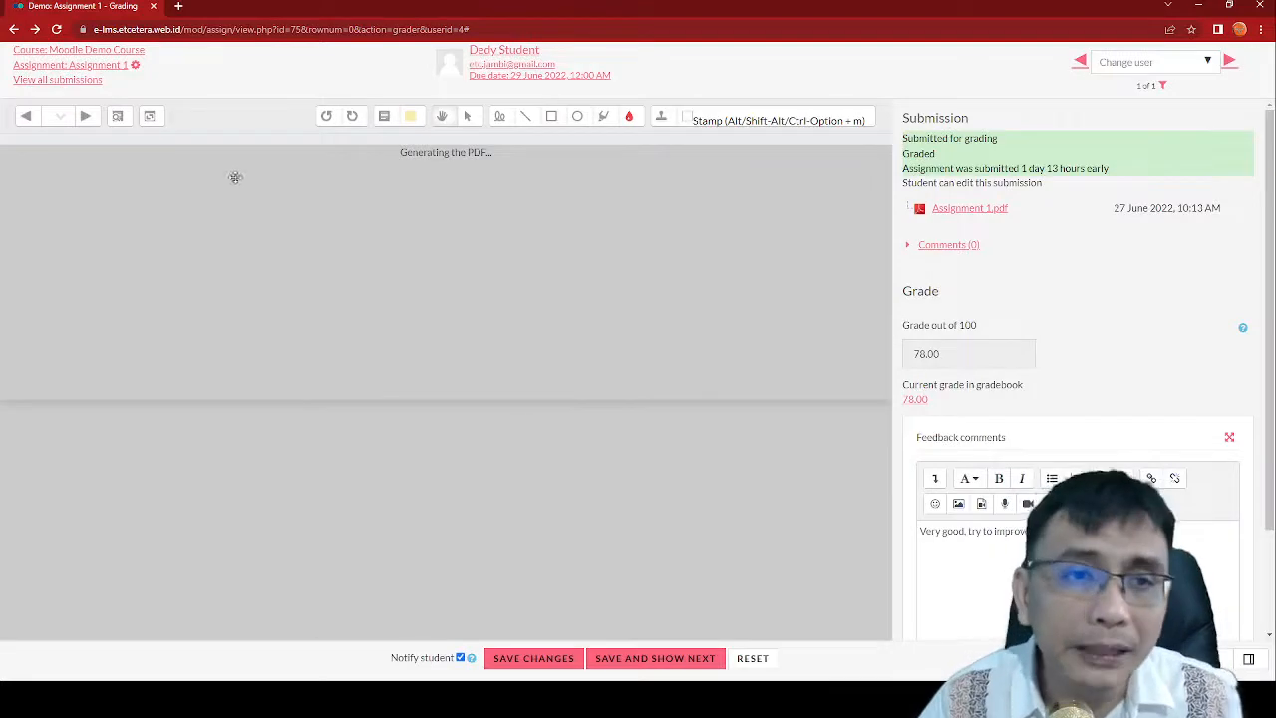
Step: Confirm the submission shows Graded in the submissions list, then return to Assignment 1 and the course
click(94, 81)
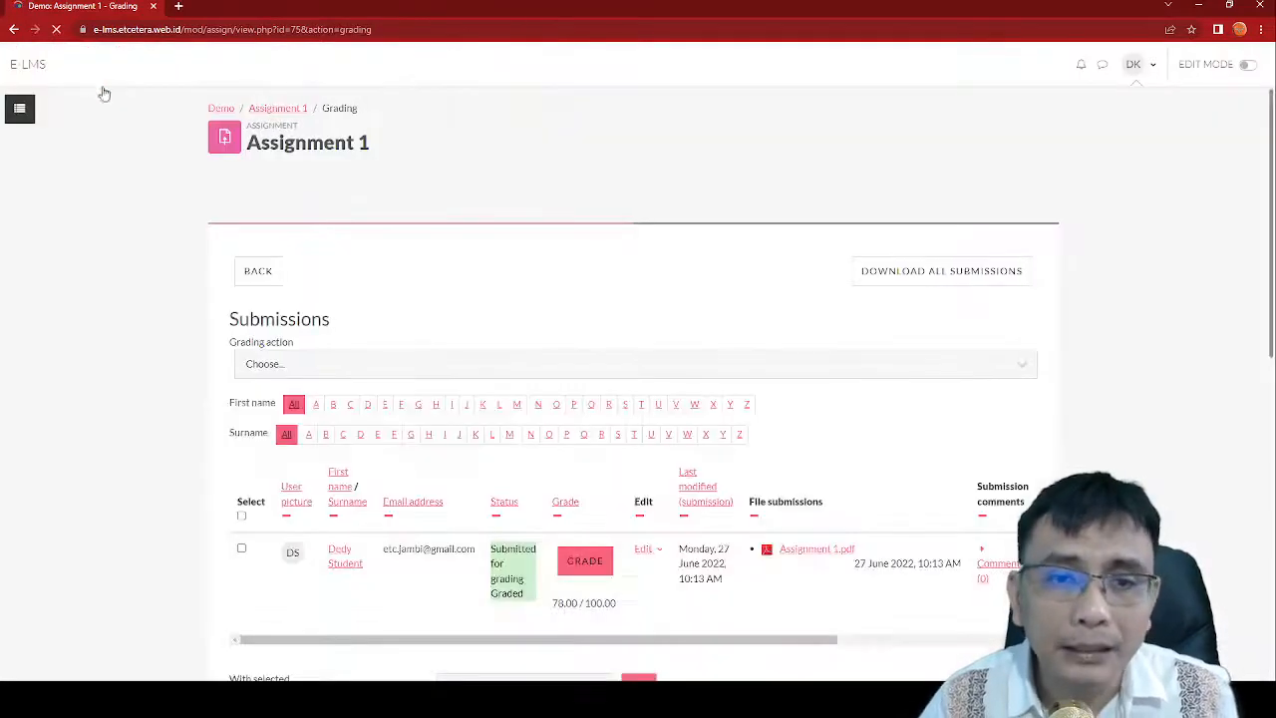
scroll(516, 276, down, 3)
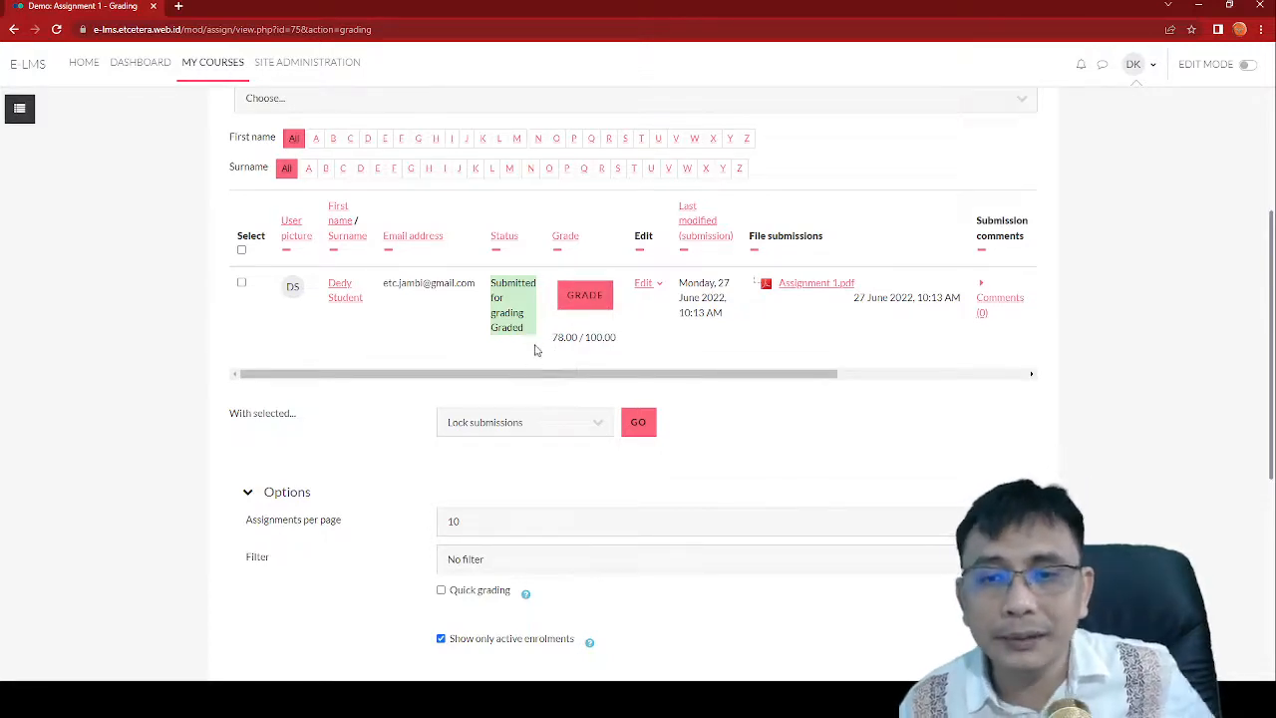
drag(524, 329, 469, 329)
click(470, 352)
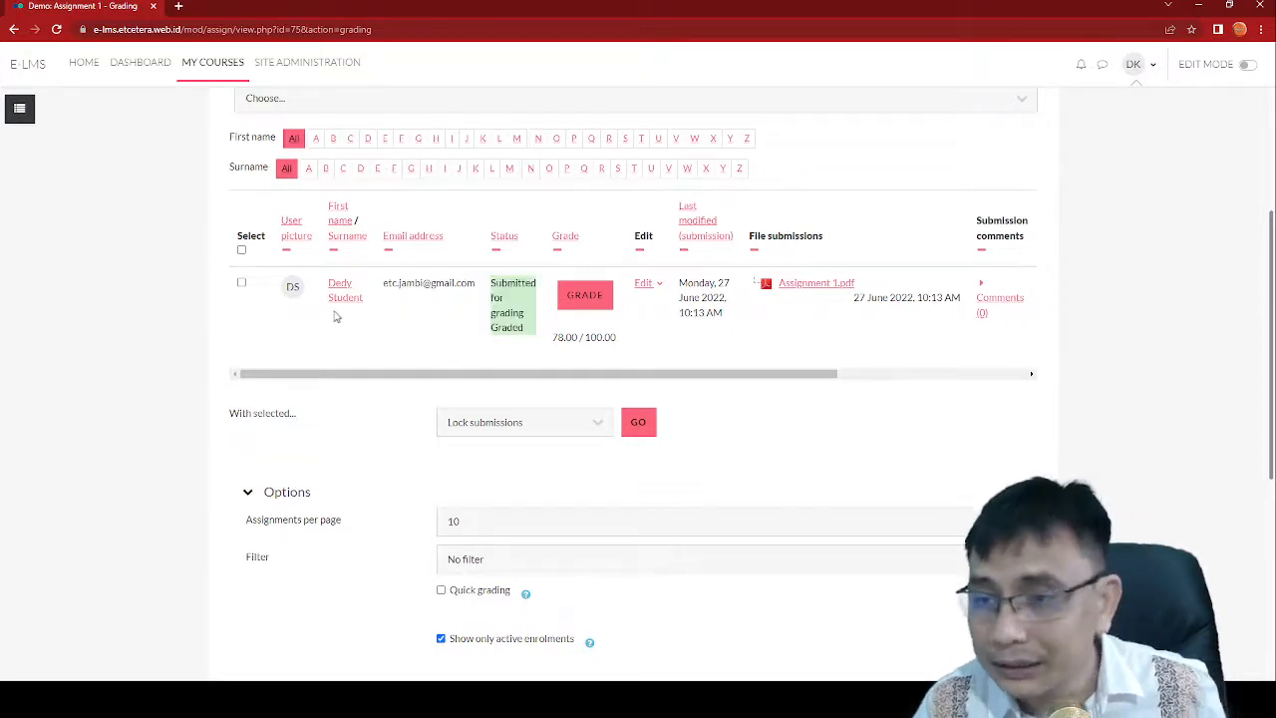
scroll(336, 317, up, 5)
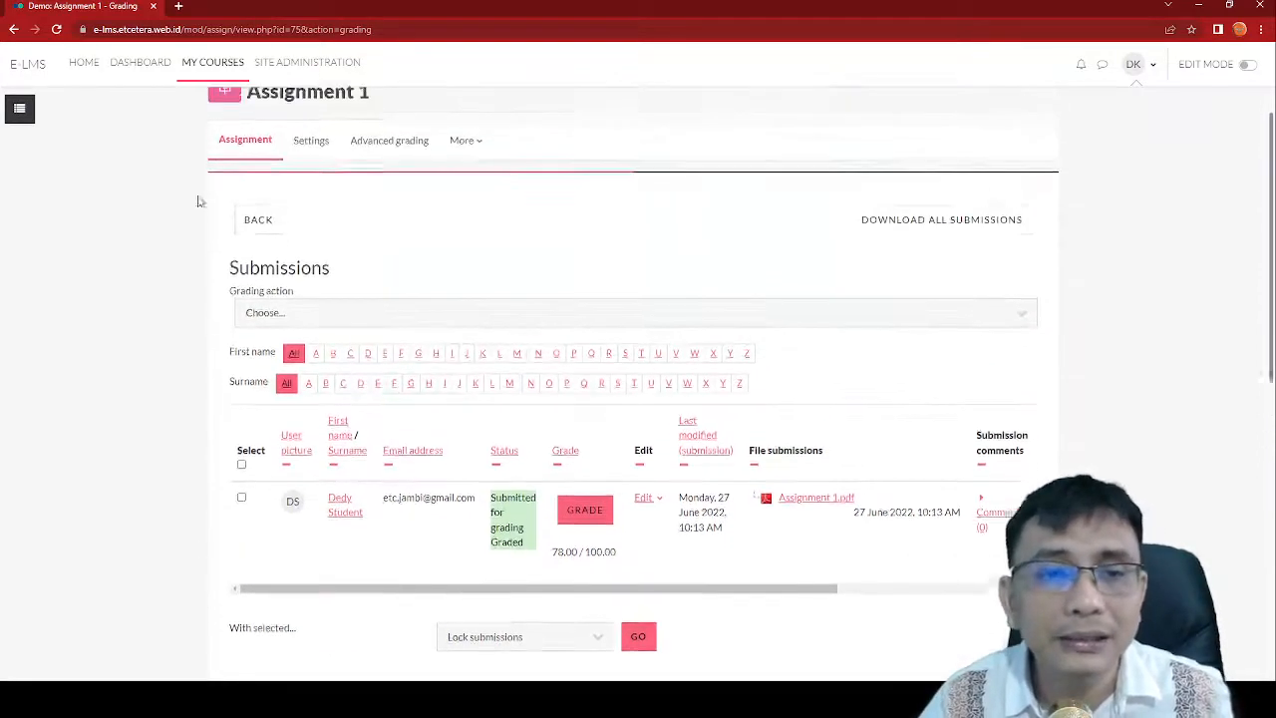
click(295, 110)
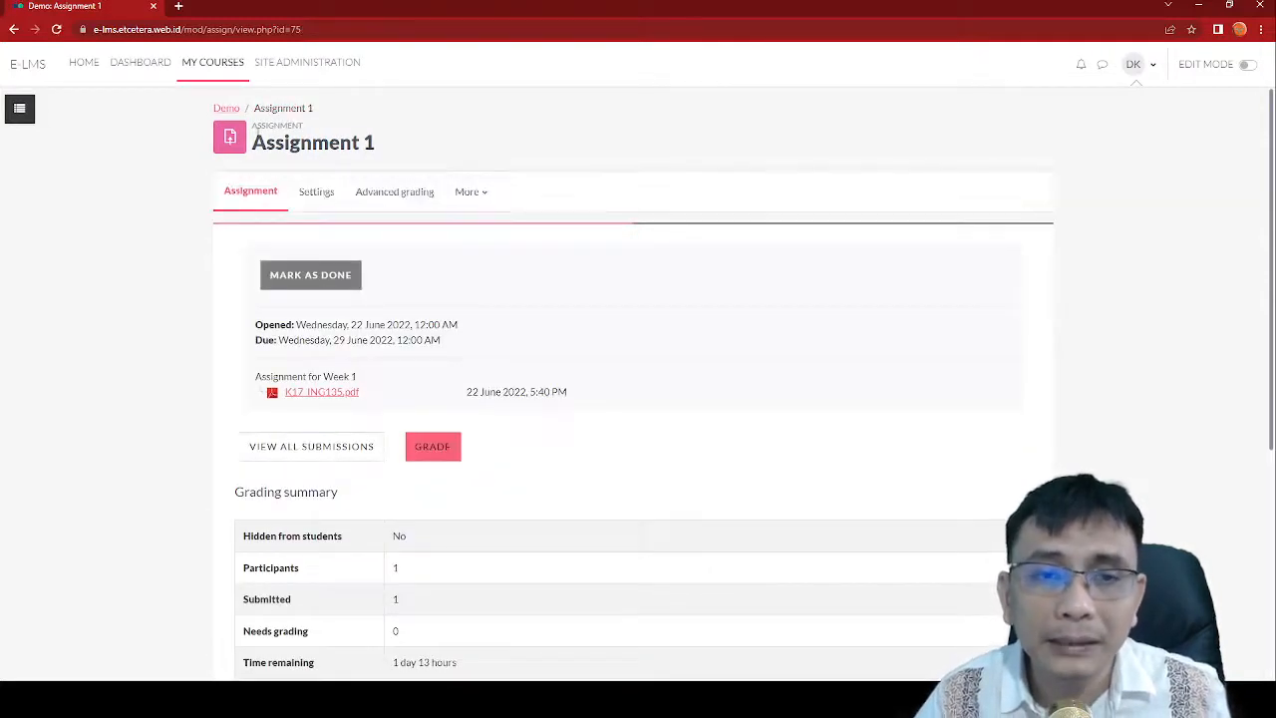
click(231, 112)
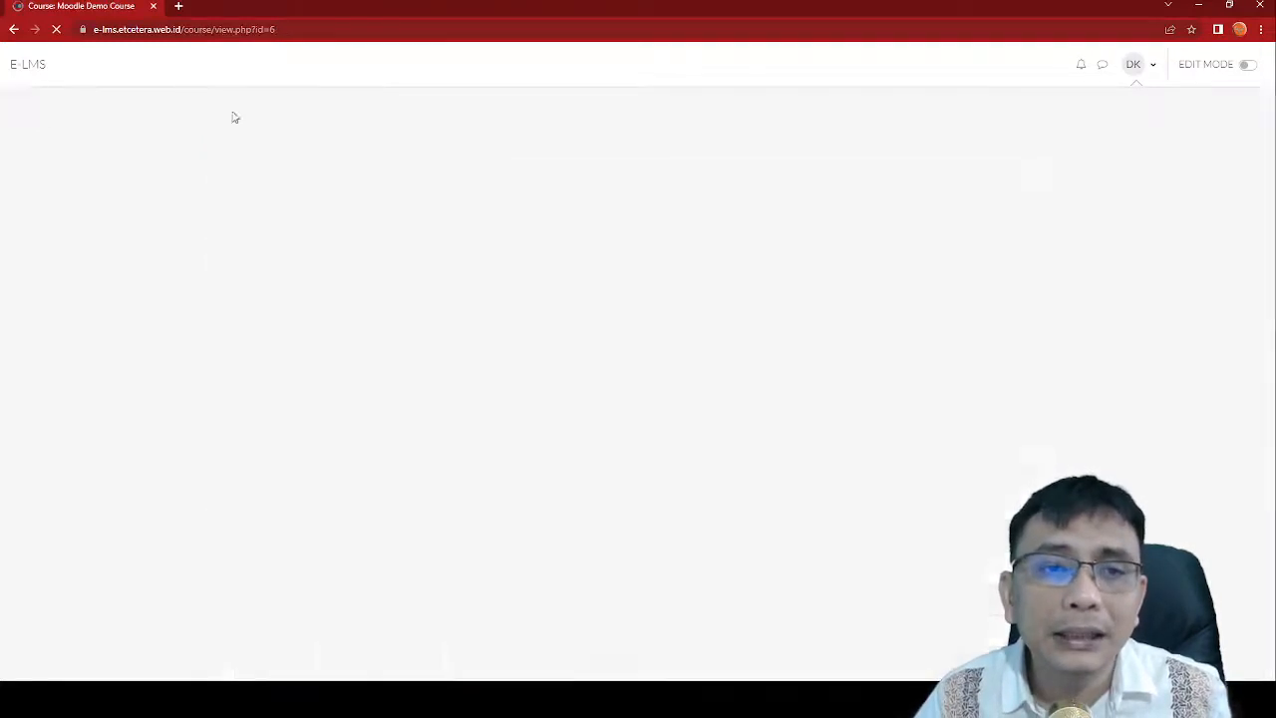
scroll(469, 211, down, 3)
scroll(474, 217, down, 5)
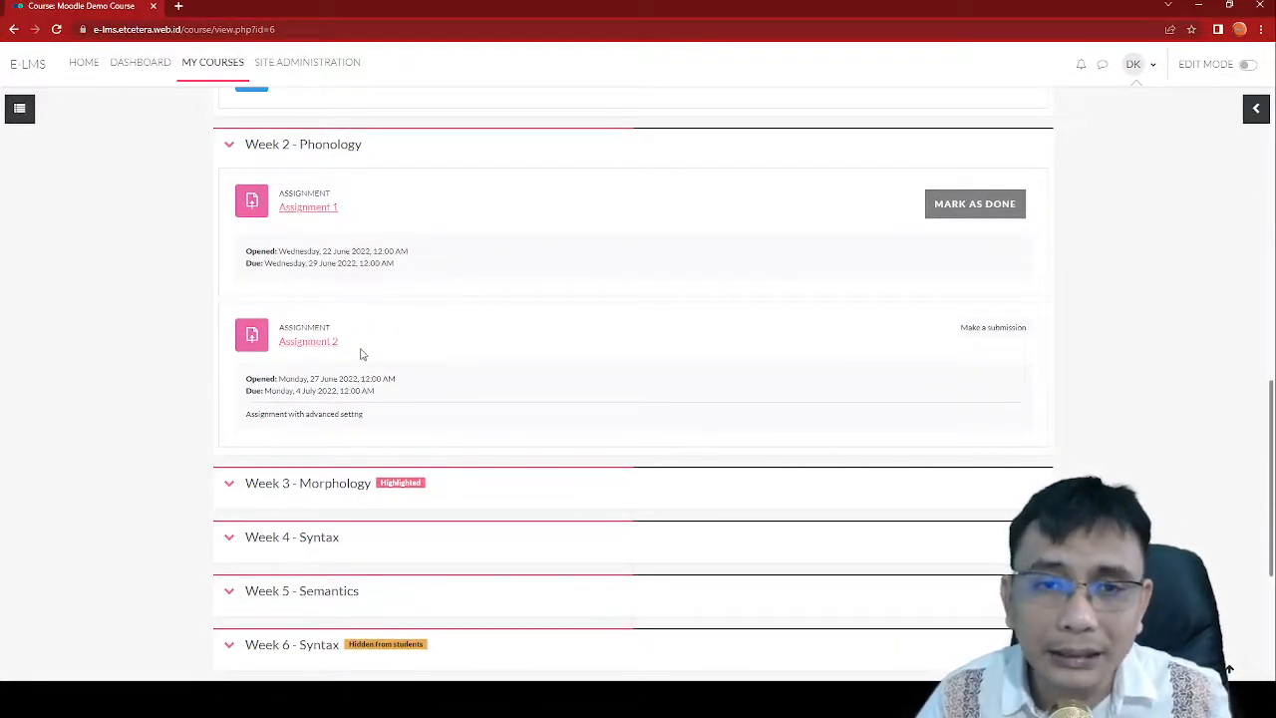
click(309, 342)
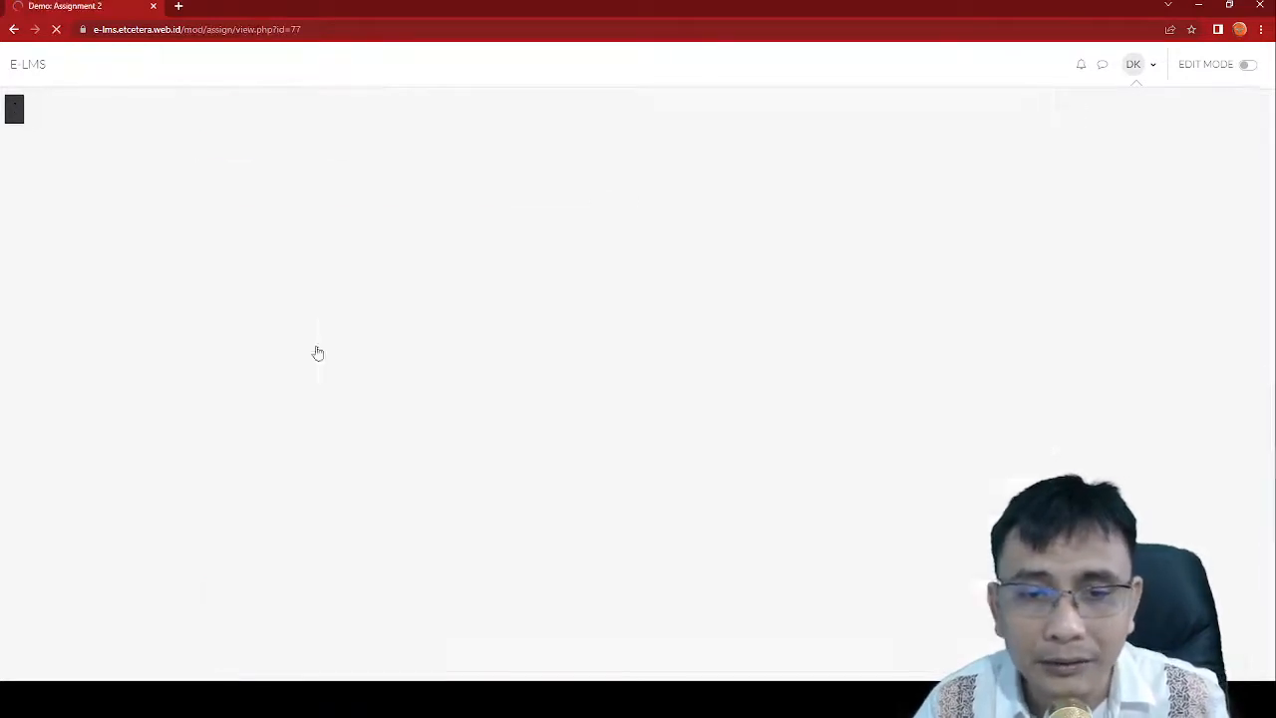
scroll(599, 398, down, 2)
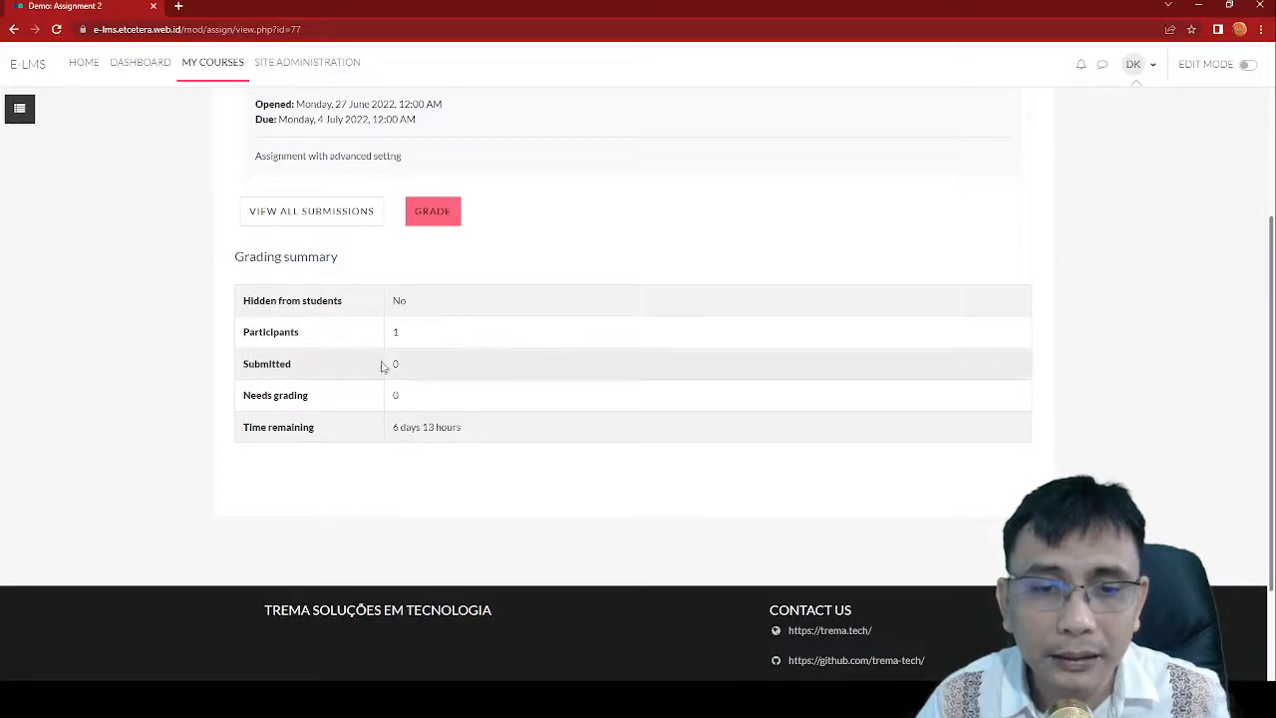
click(365, 213)
scroll(578, 449, down, 2)
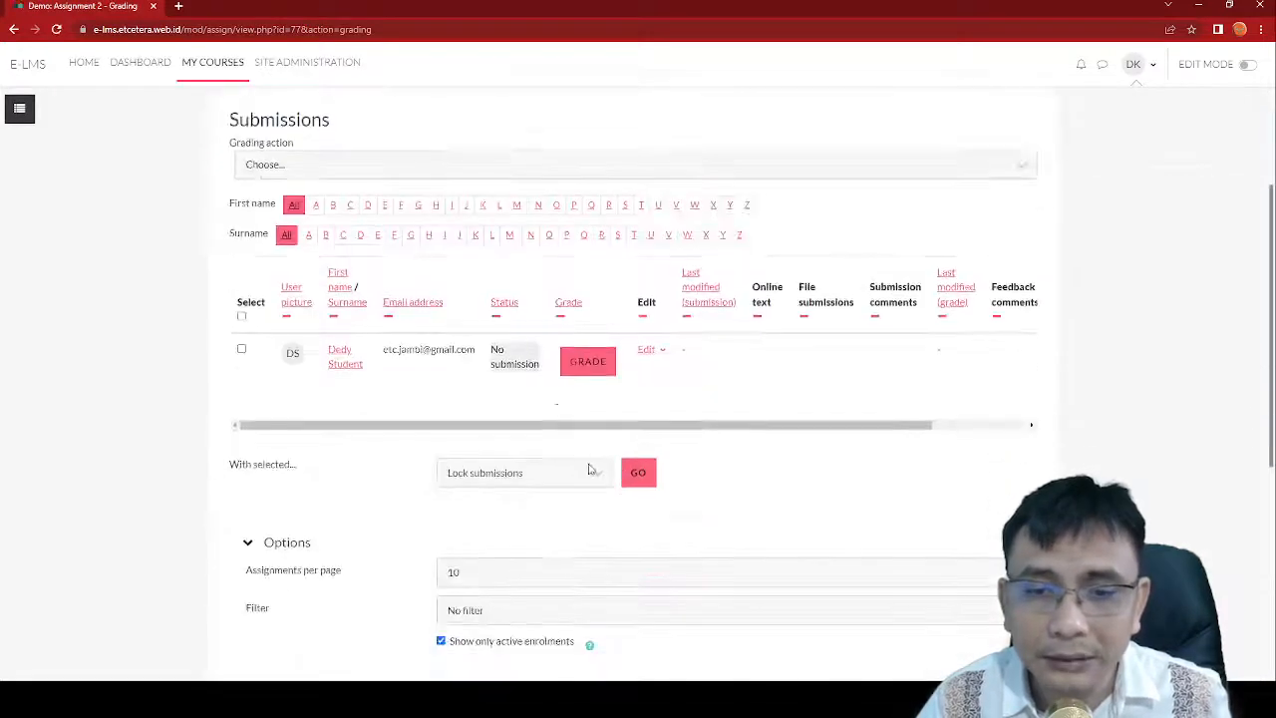
click(588, 369)
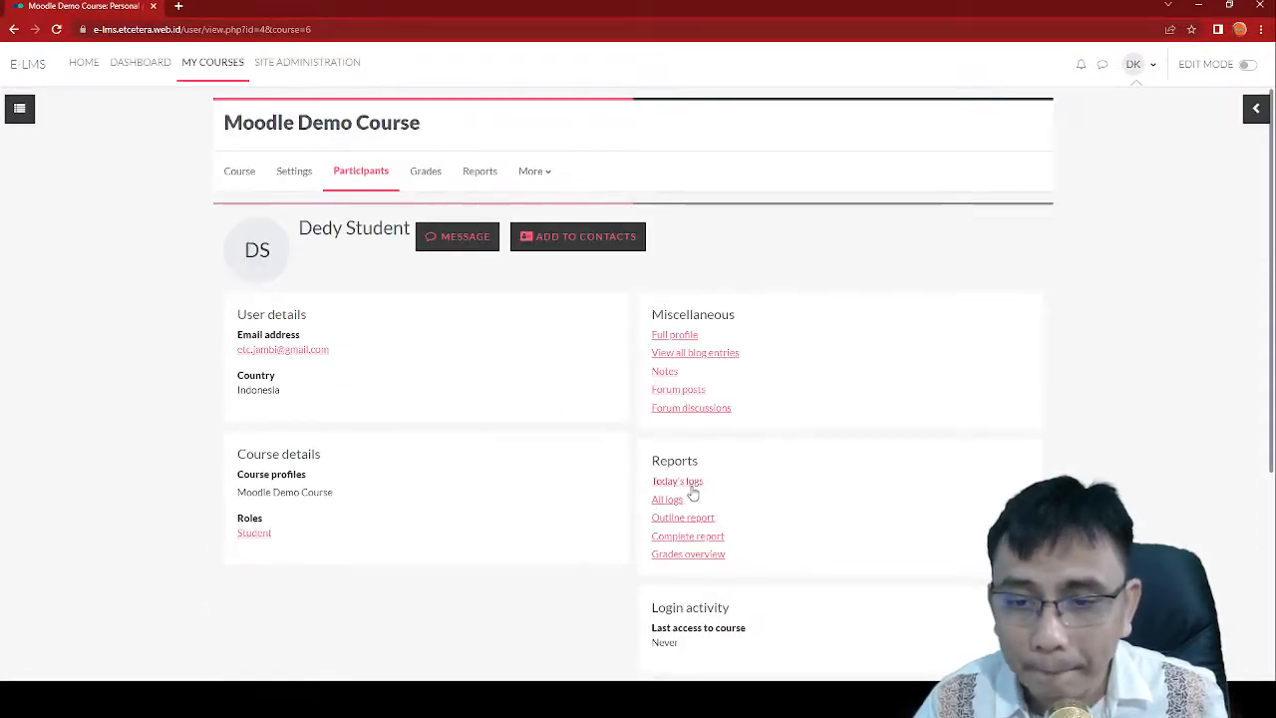
scroll(693, 513, down, 2)
scroll(701, 528, up, 2)
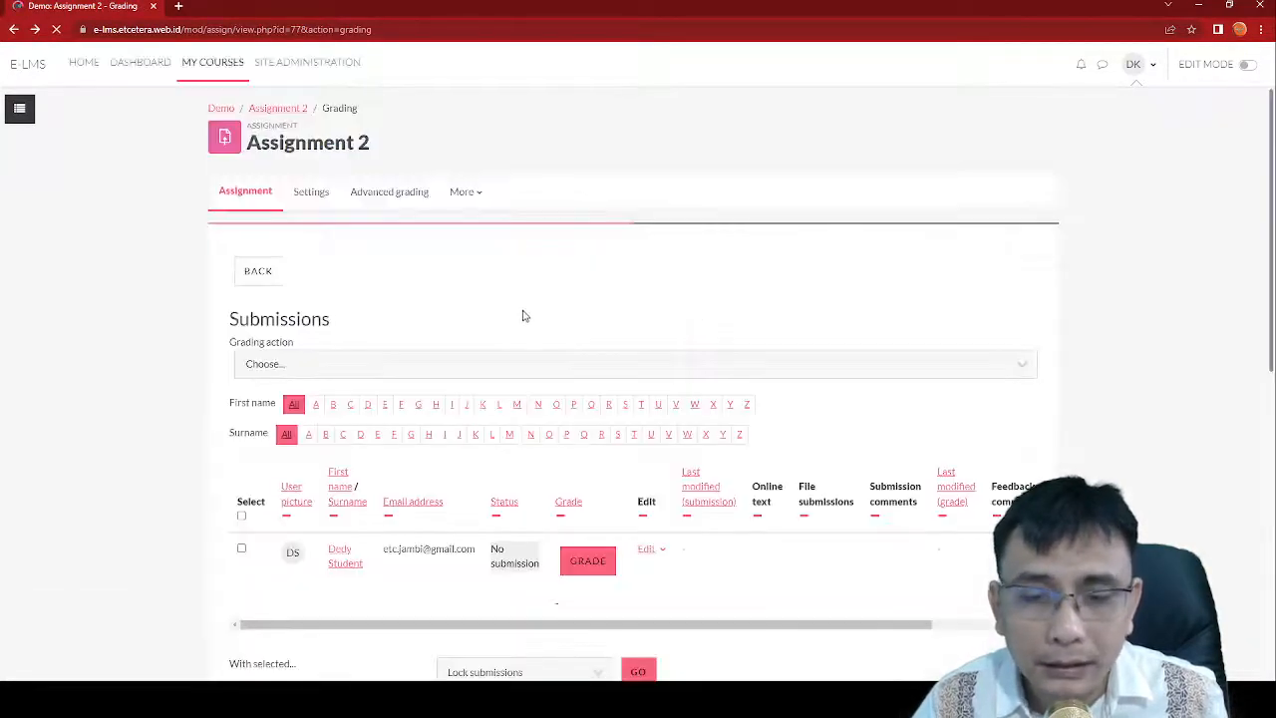
scroll(529, 409, down, 2)
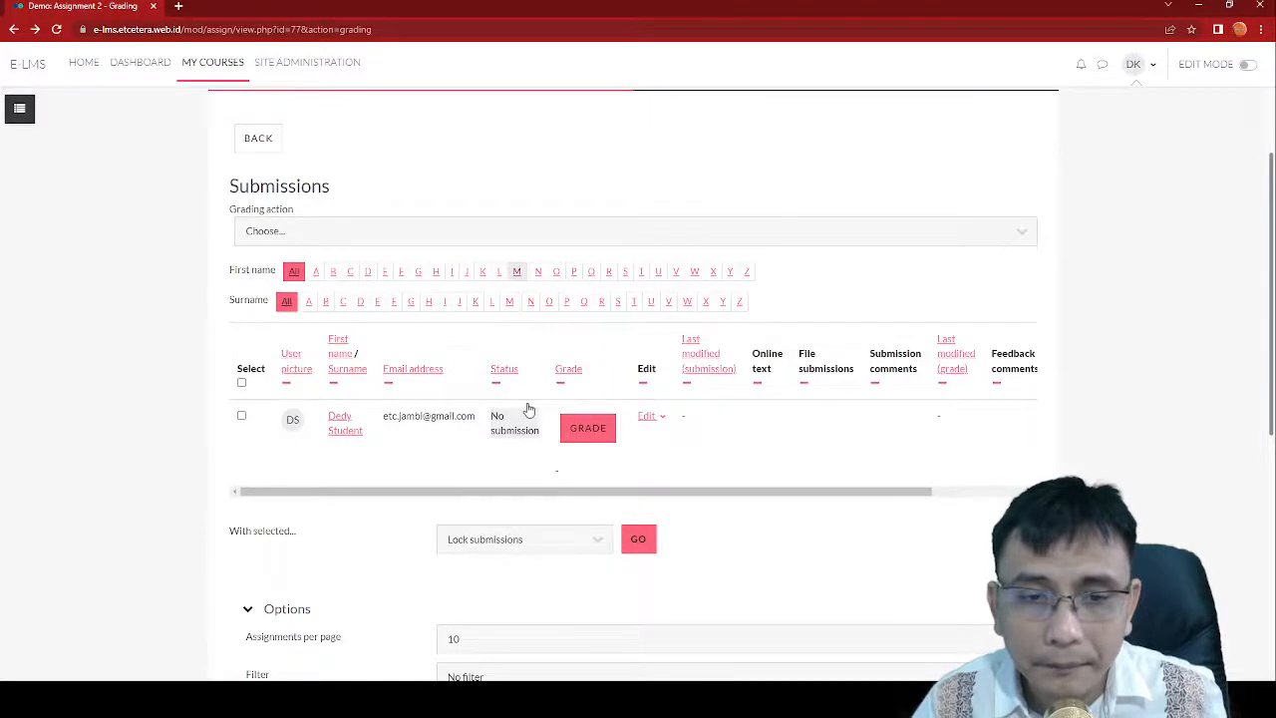
scroll(529, 409, up, 2)
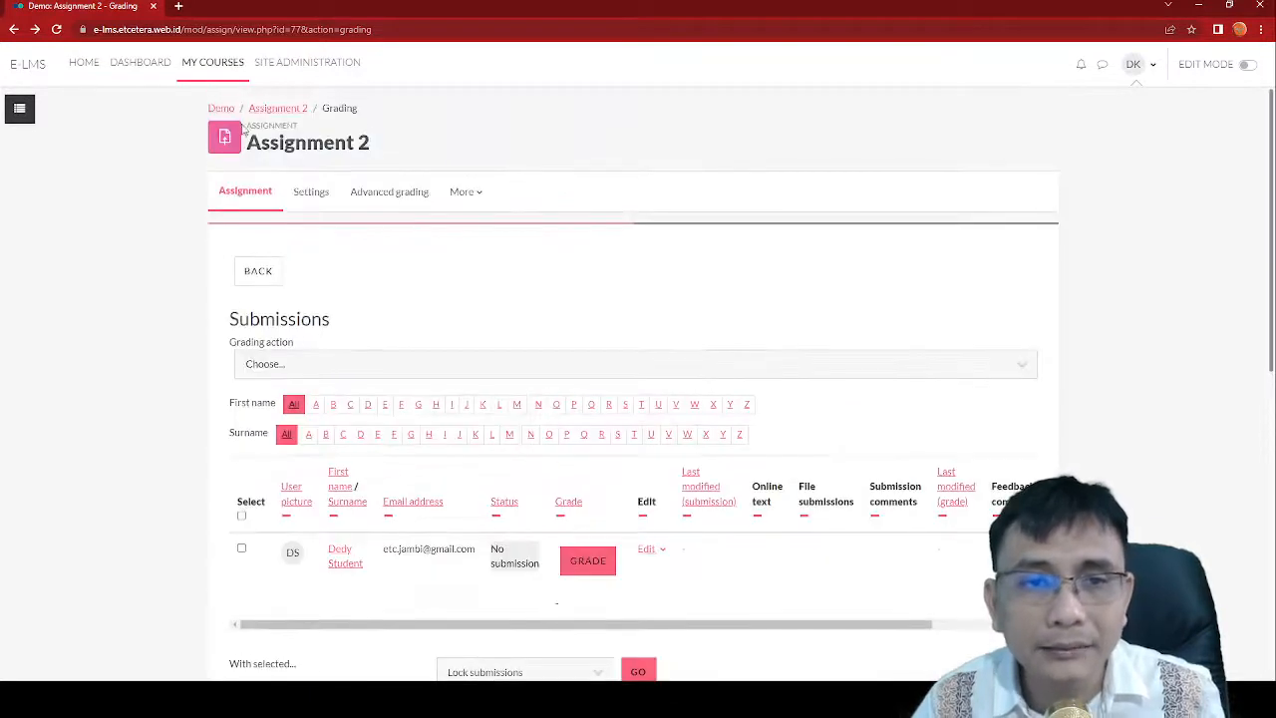
click(296, 111)
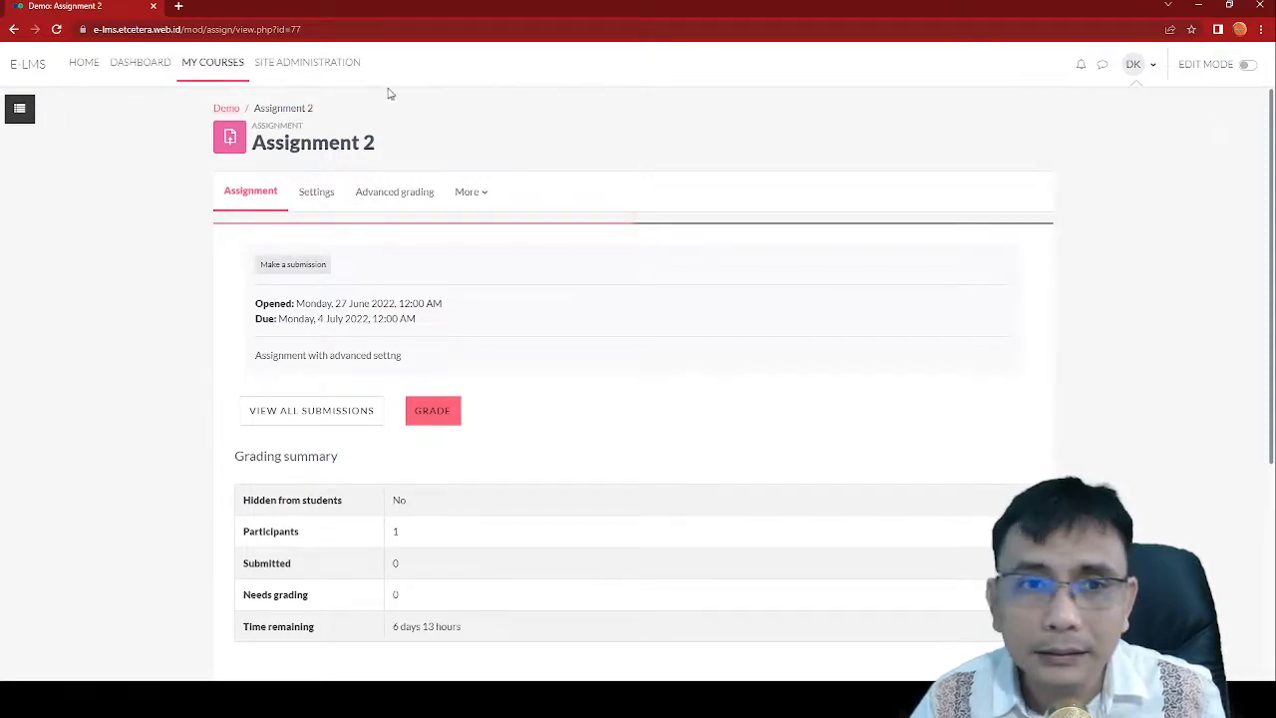
click(1152, 68)
click(498, 186)
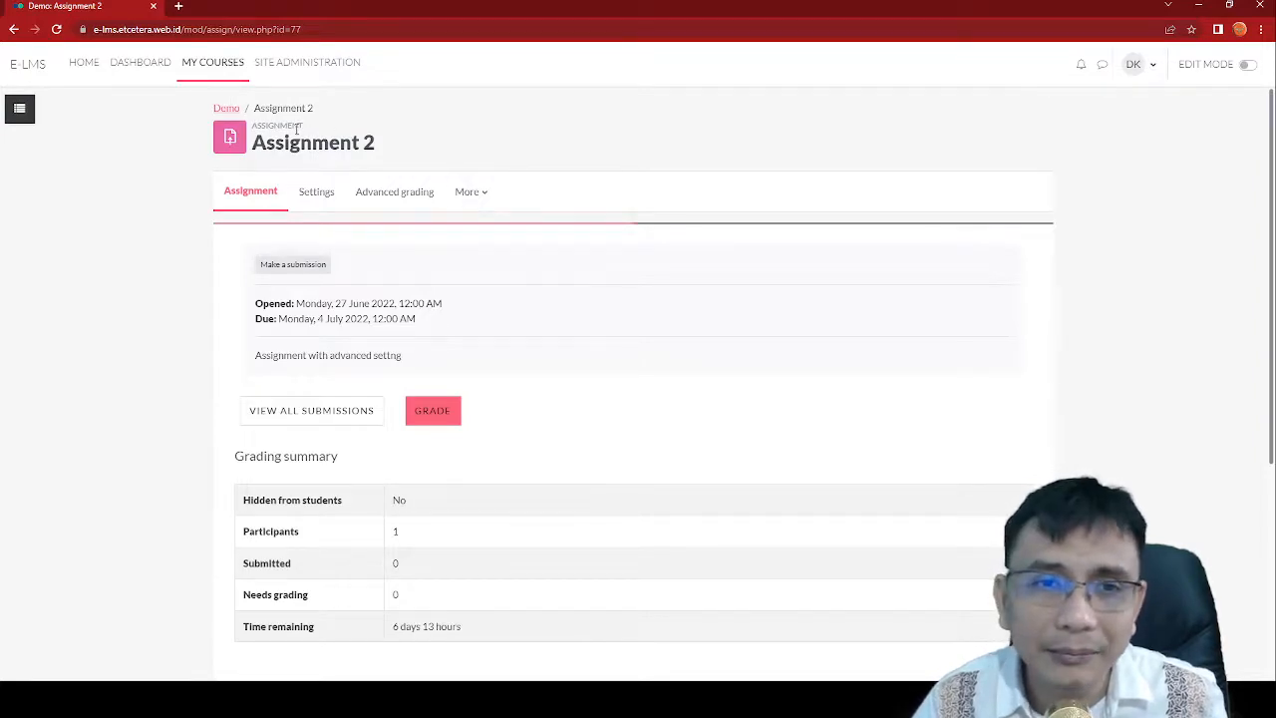
click(223, 110)
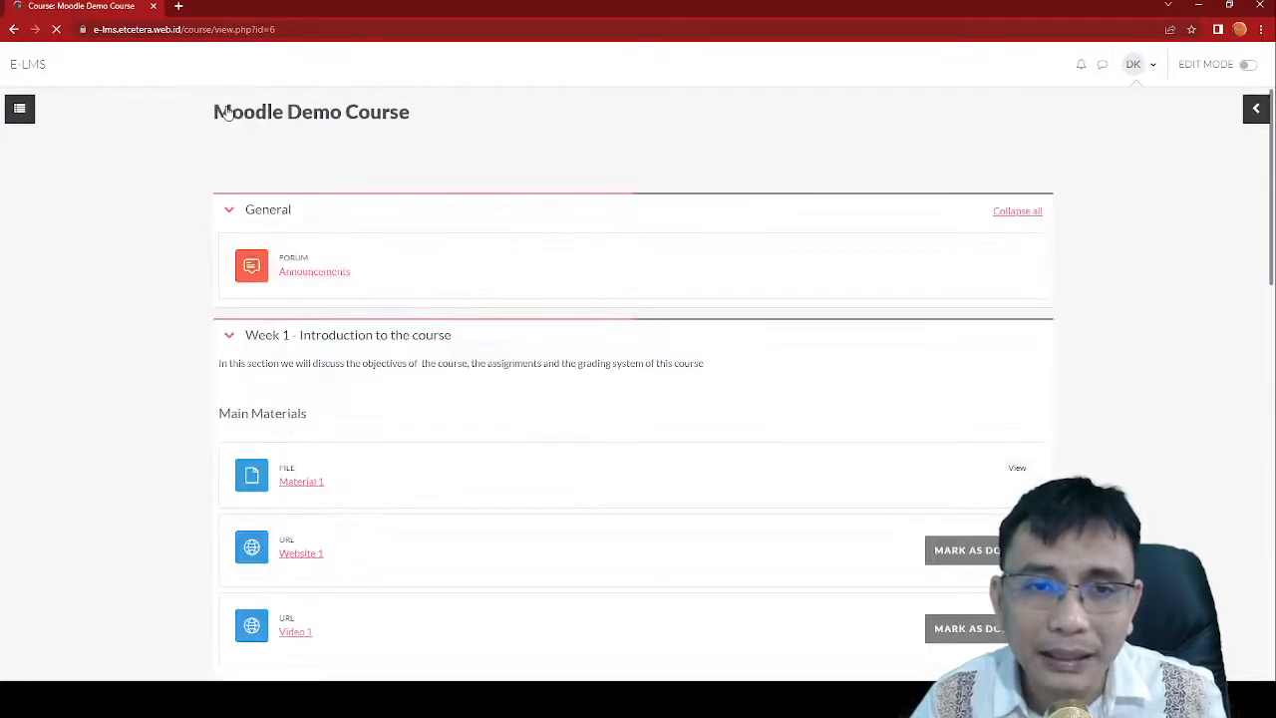
Step: In Participants, try adding the Student role to the teacher account's roles
click(351, 171)
scroll(593, 428, down, 3)
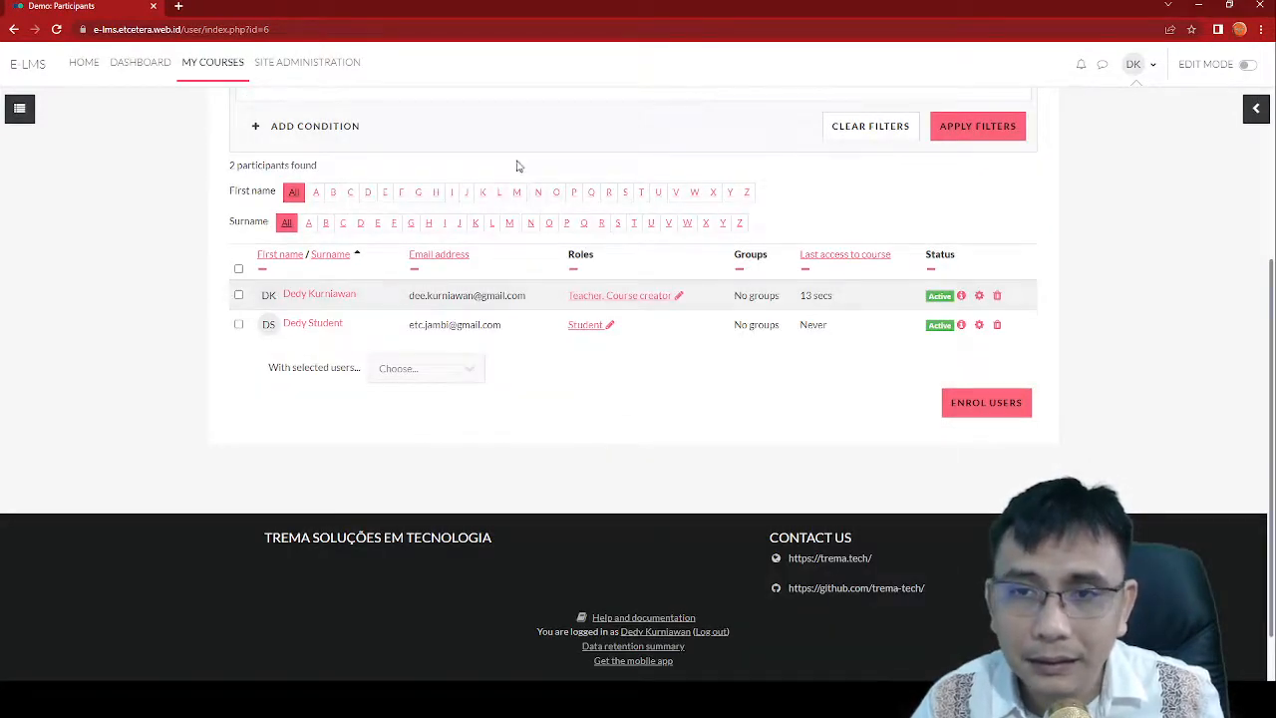
click(678, 295)
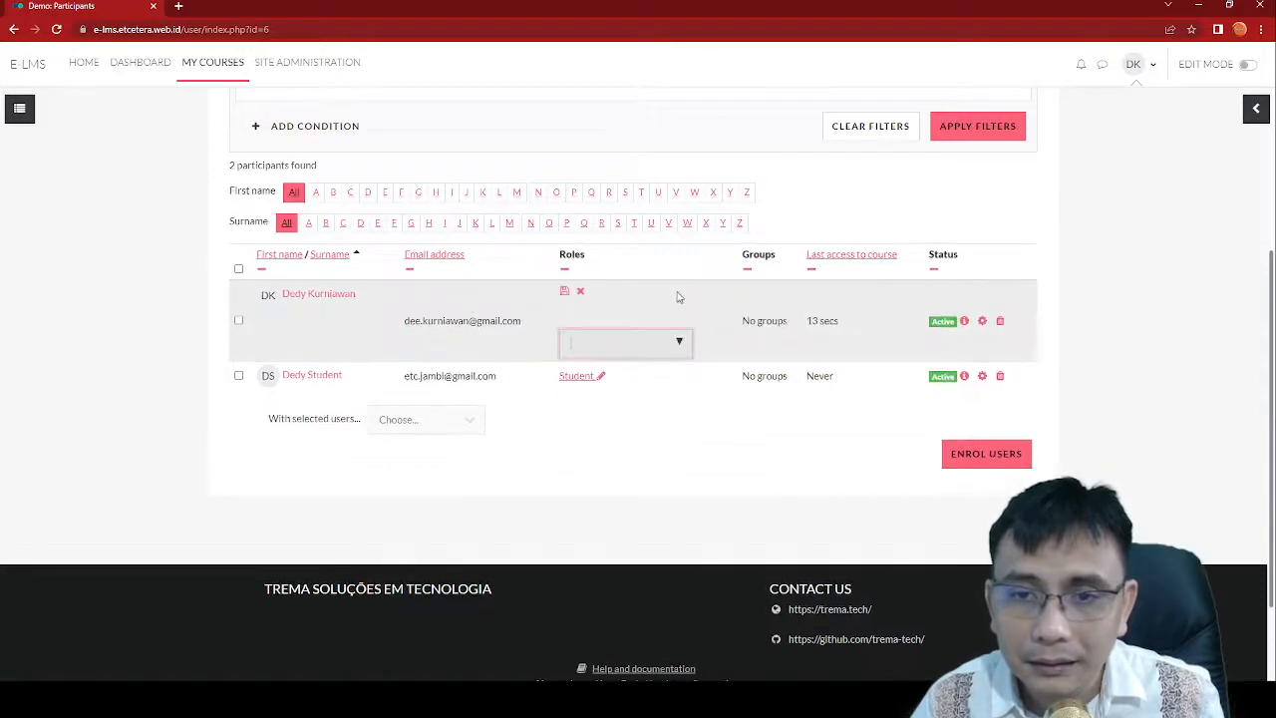
text(s)
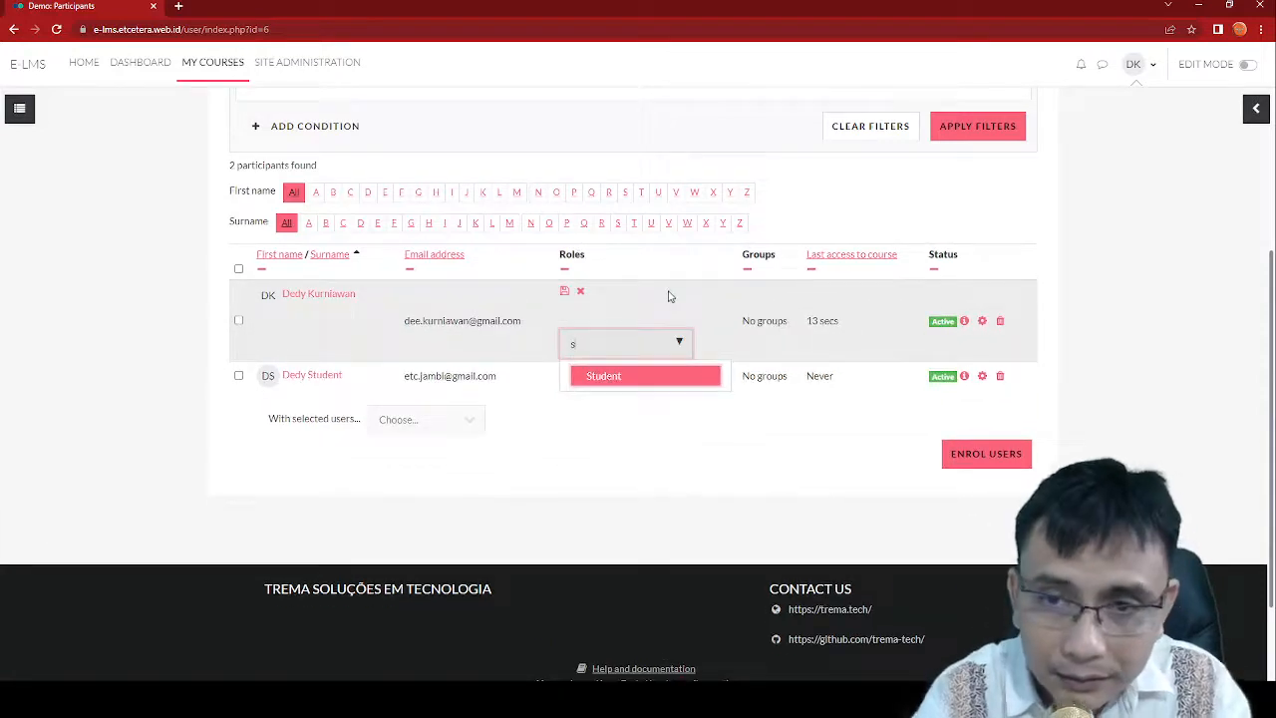
click(643, 380)
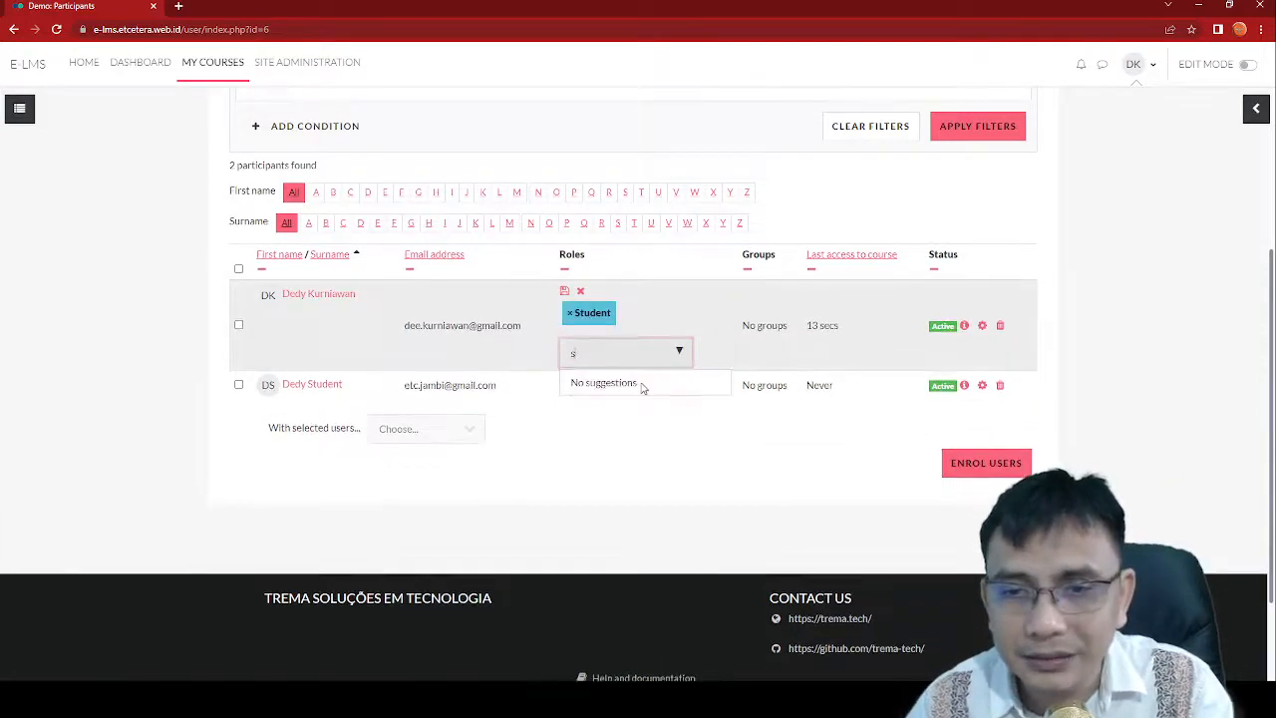
click(955, 465)
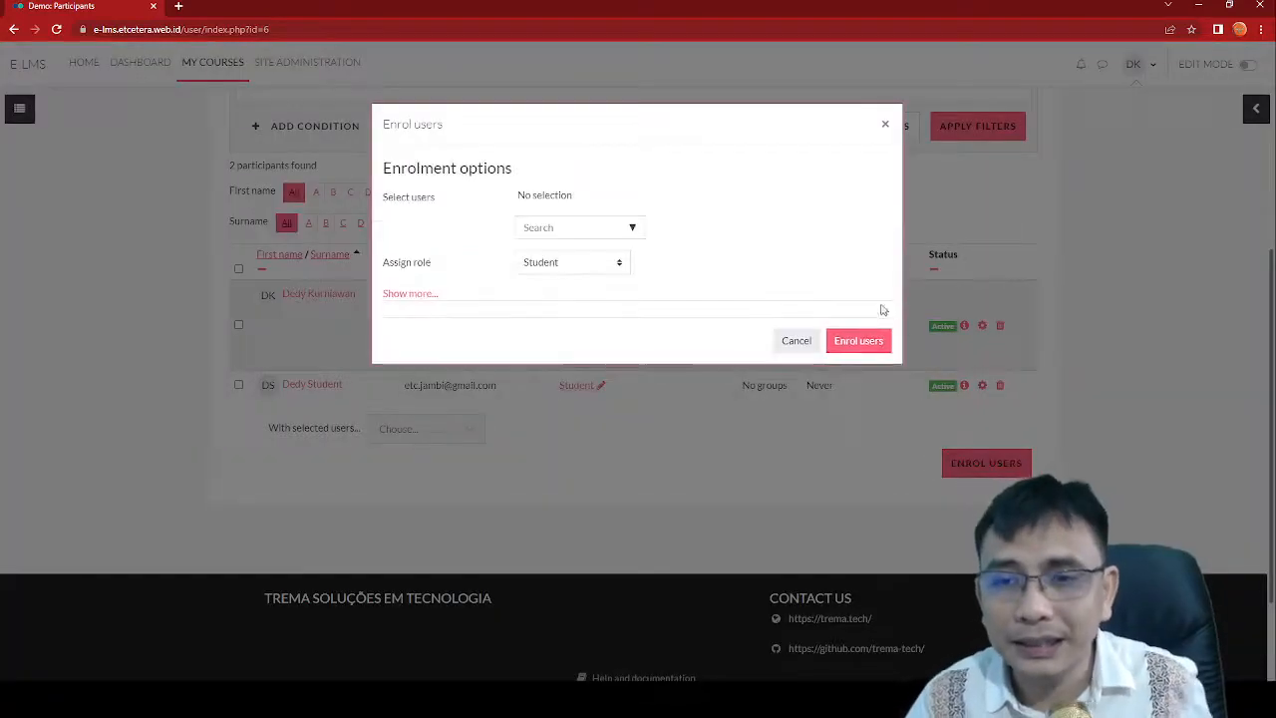
click(868, 347)
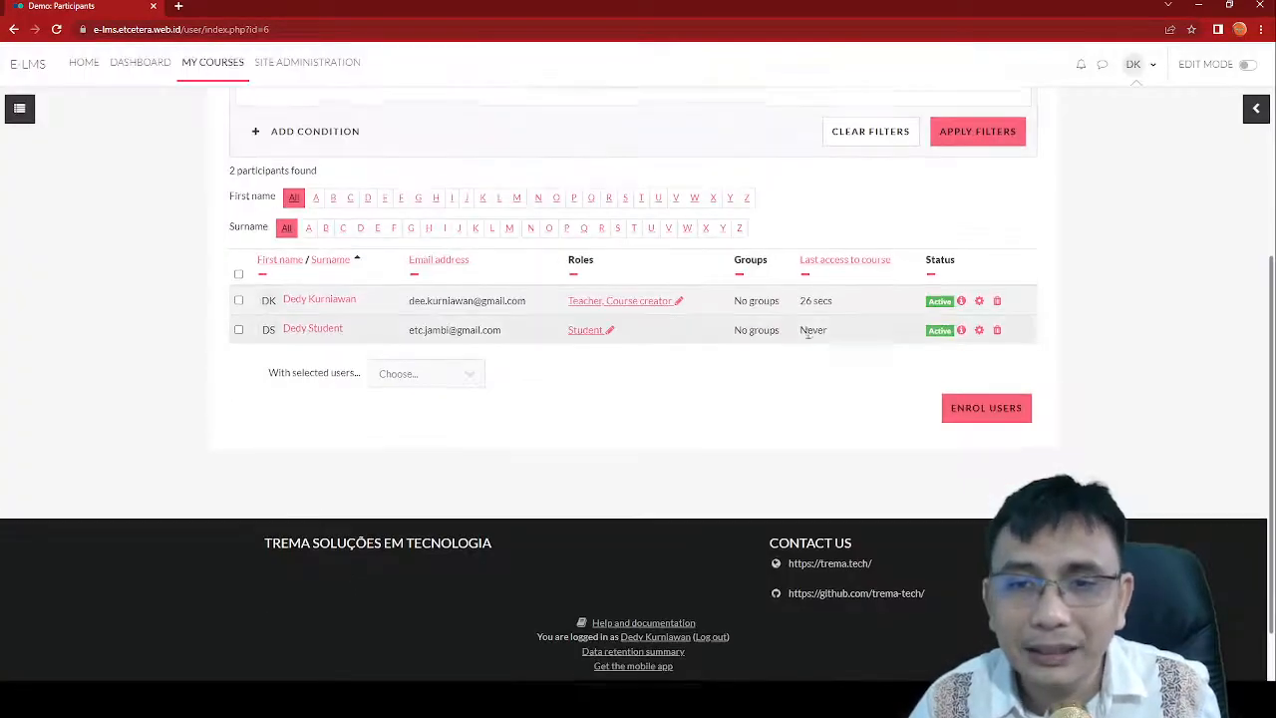
Step: Add Student to the teacher's roles again and save, giving Teacher, Course creator, Student
scroll(679, 315, up, 3)
scroll(679, 316, down, 2)
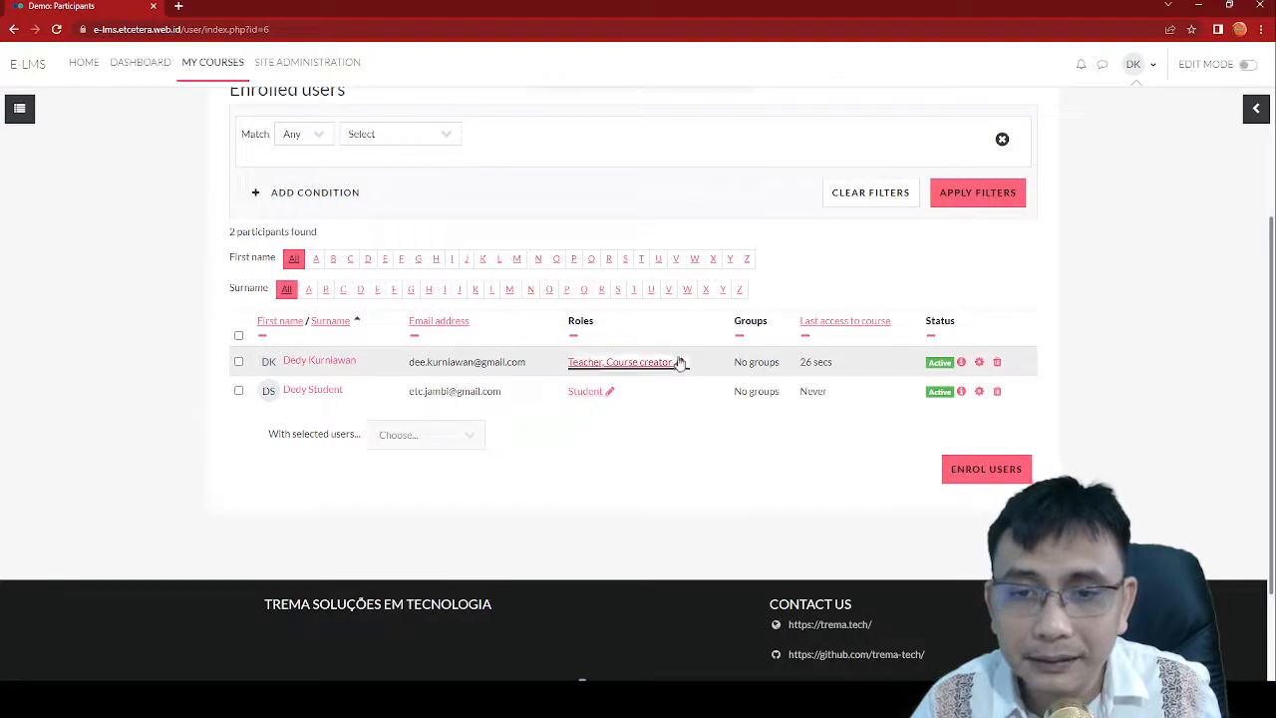
click(678, 362)
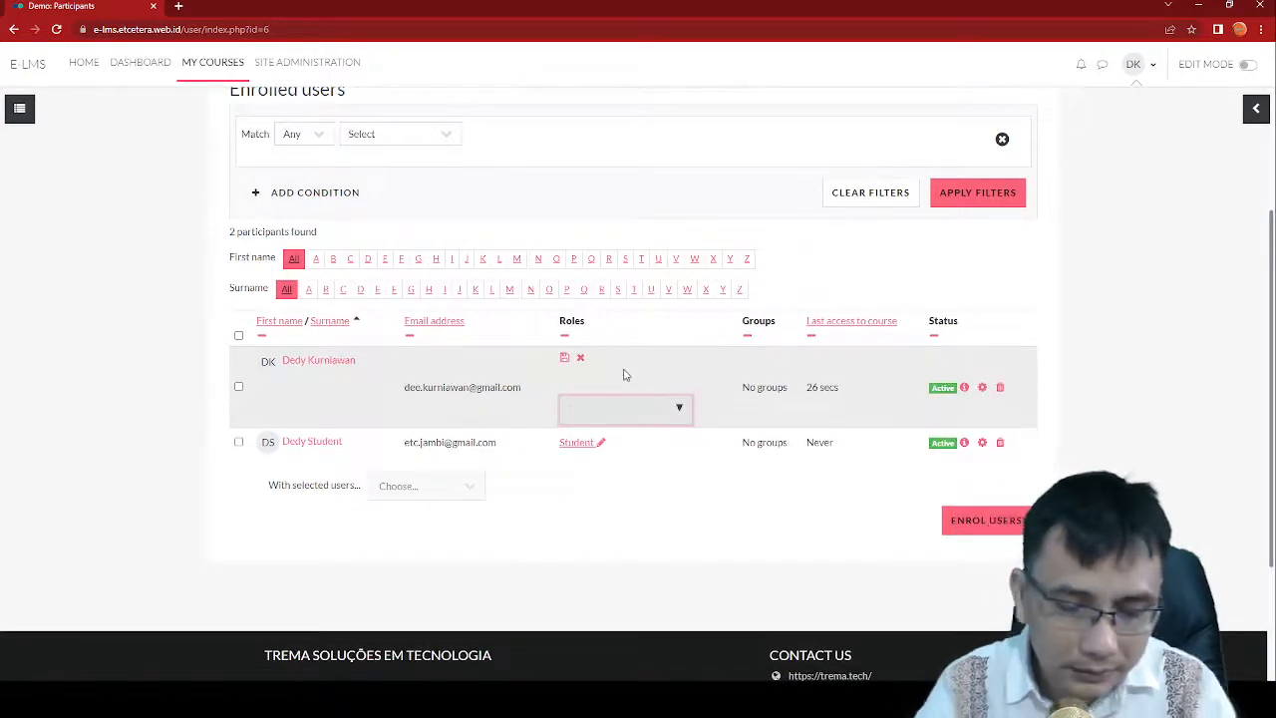
text(stude)
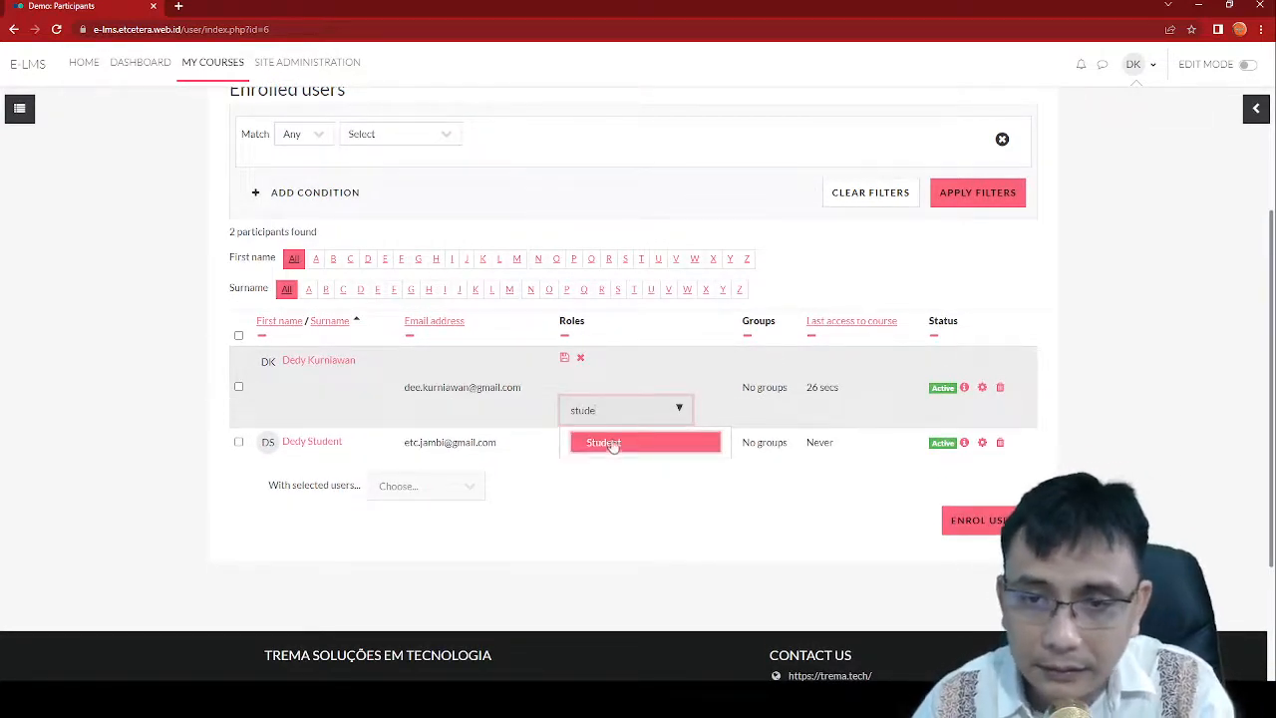
click(610, 444)
click(564, 359)
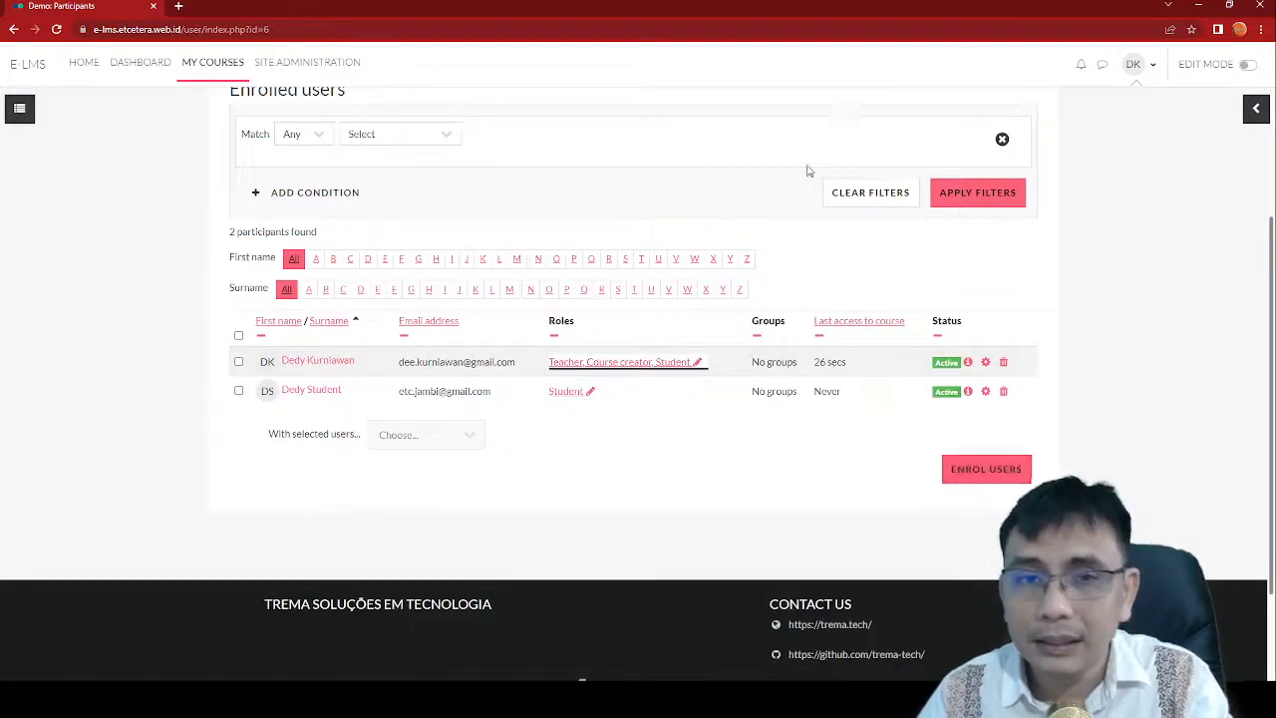
scroll(821, 157, up, 3)
click(226, 163)
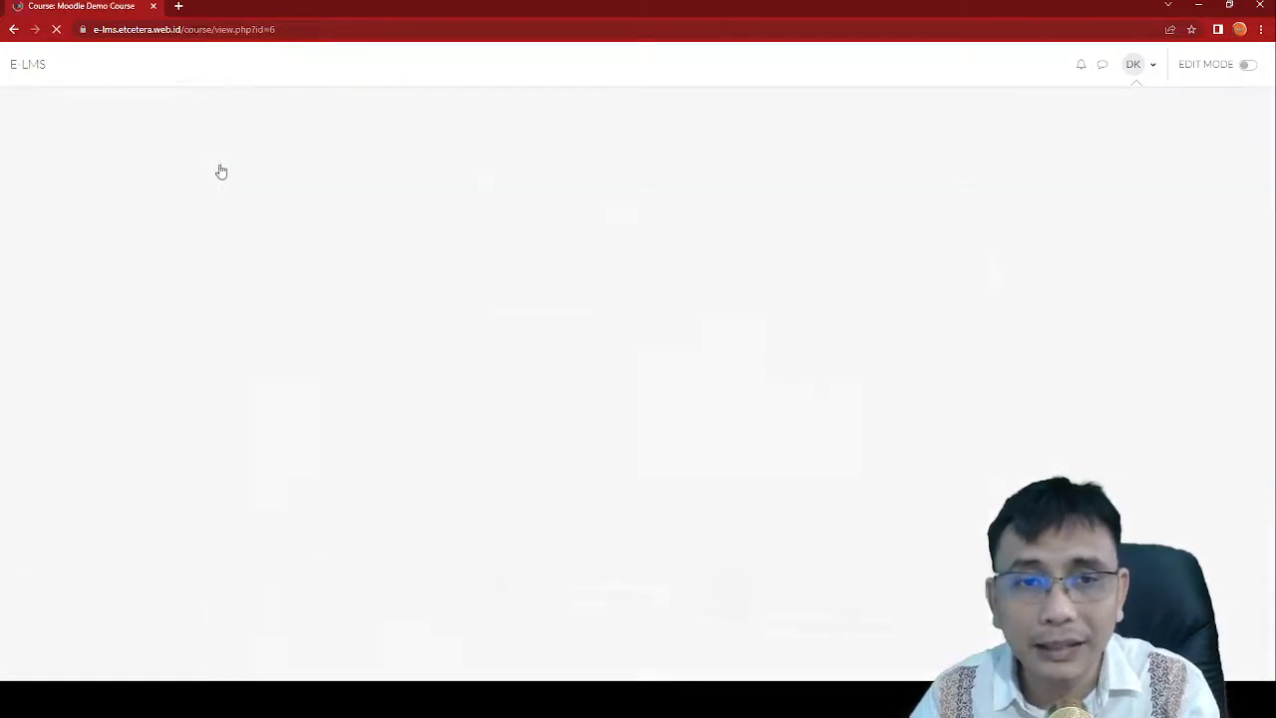
Step: Open Assignment 2 and start a new submission
scroll(519, 319, down, 5)
scroll(519, 325, down, 2)
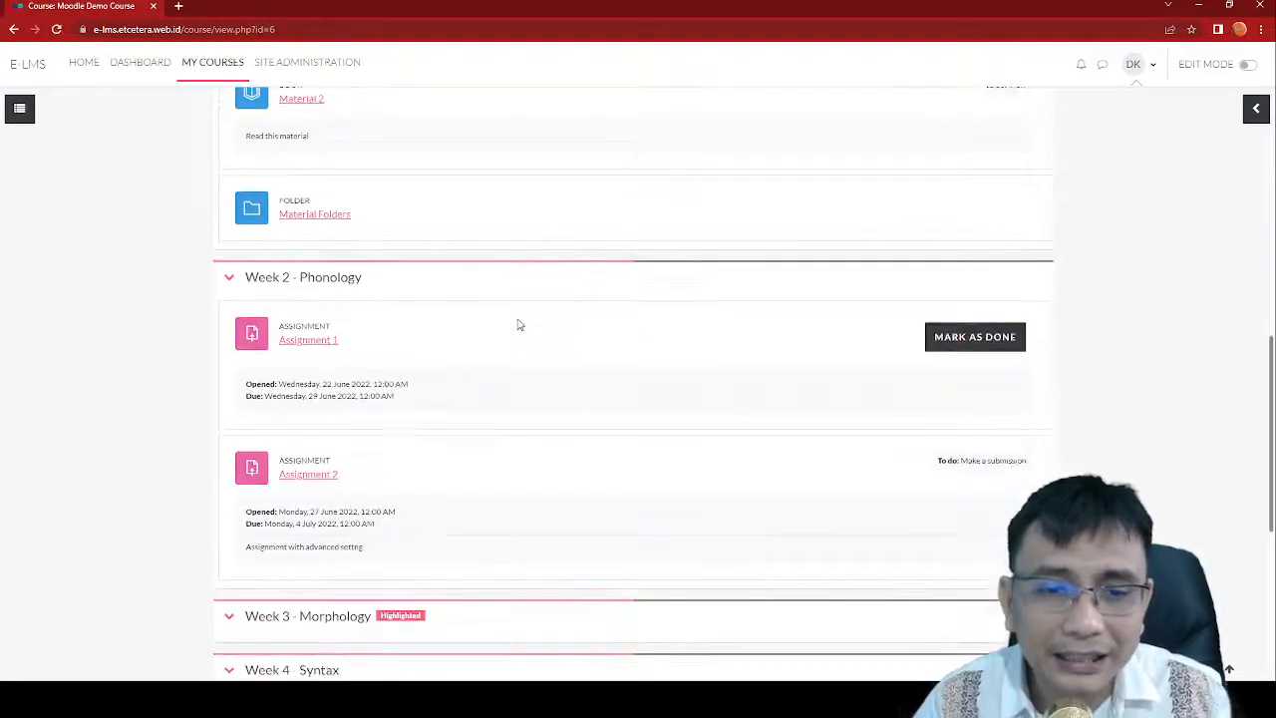
click(325, 478)
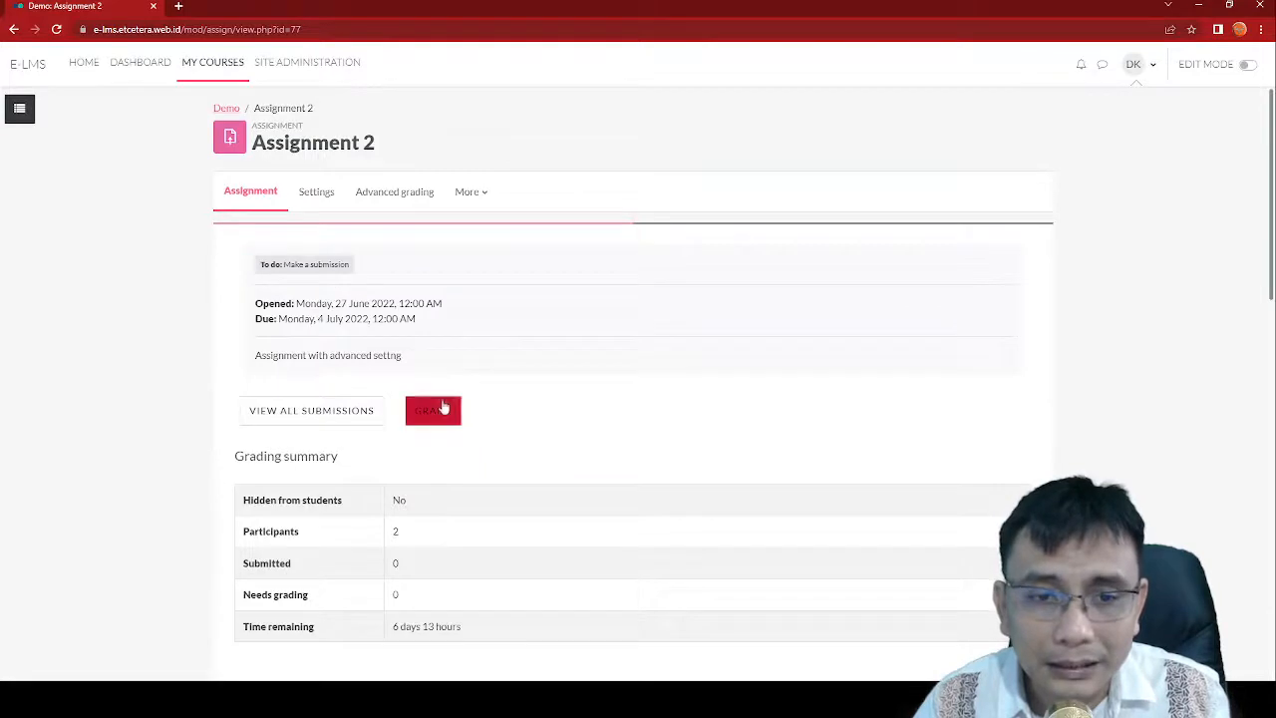
scroll(546, 451, down, 3)
click(325, 368)
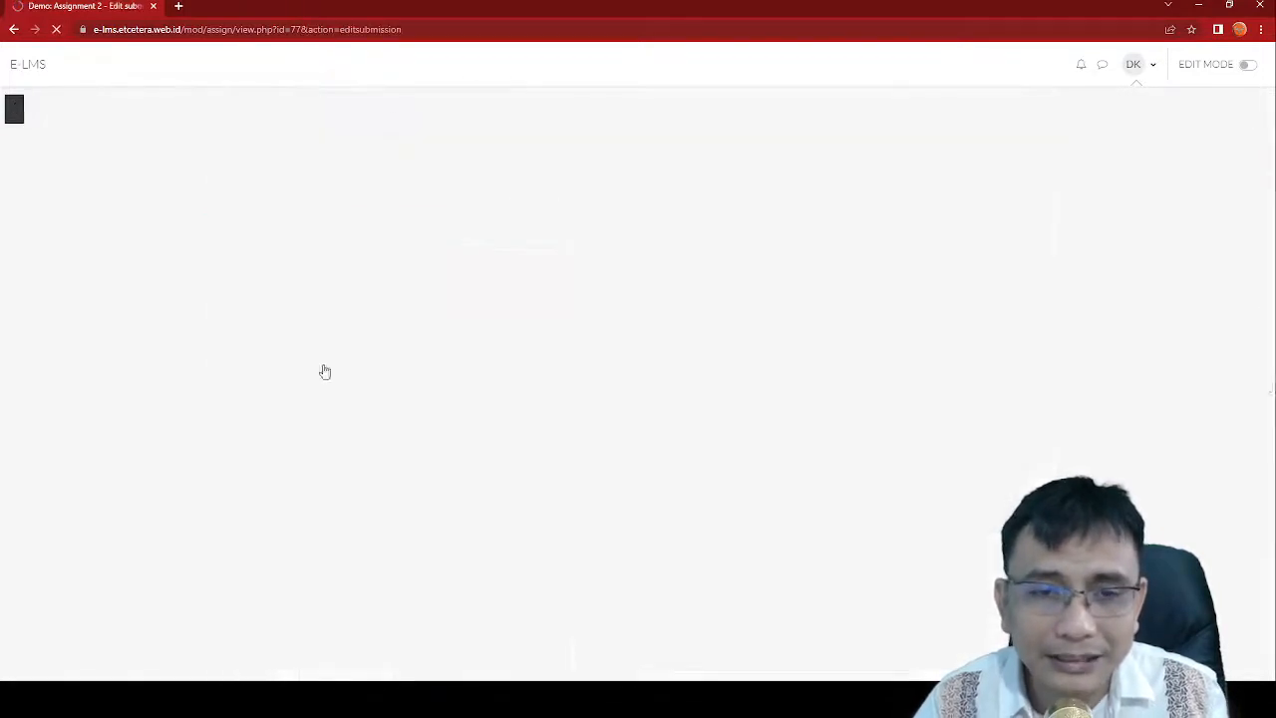
Step: Enter the student's full name as online text and bring up the file picker
scroll(444, 402, down, 2)
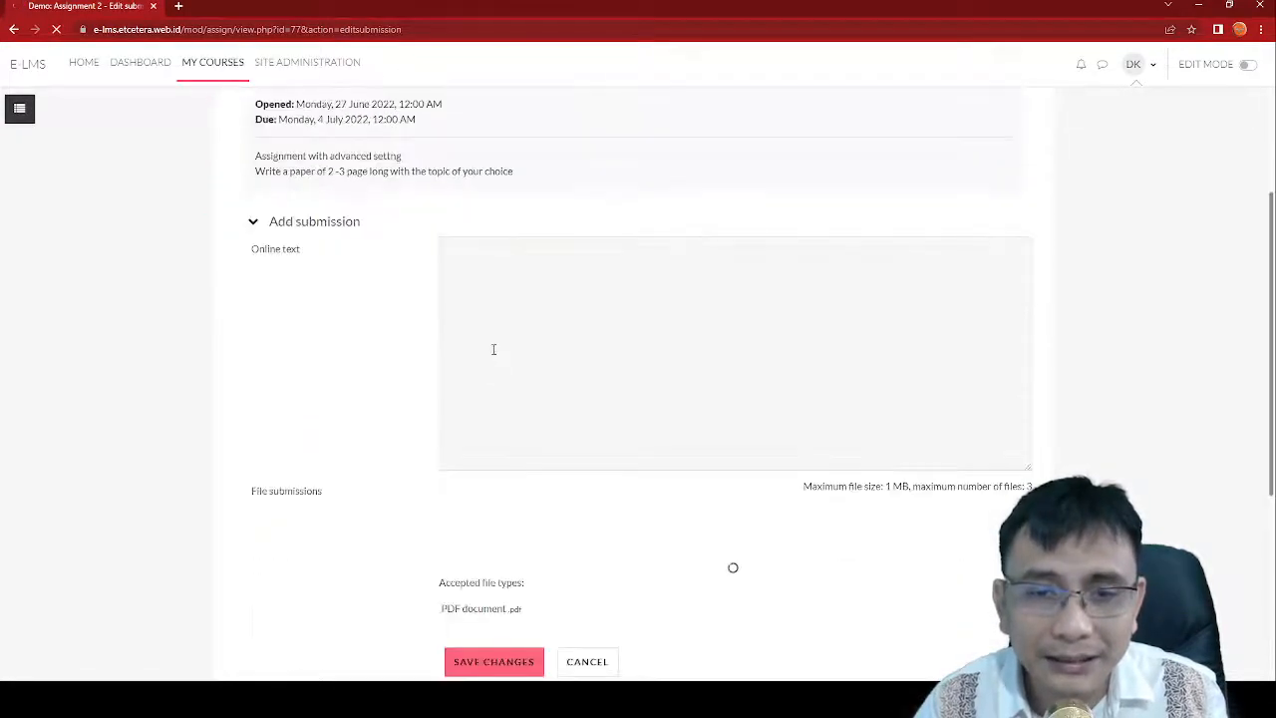
click(495, 315)
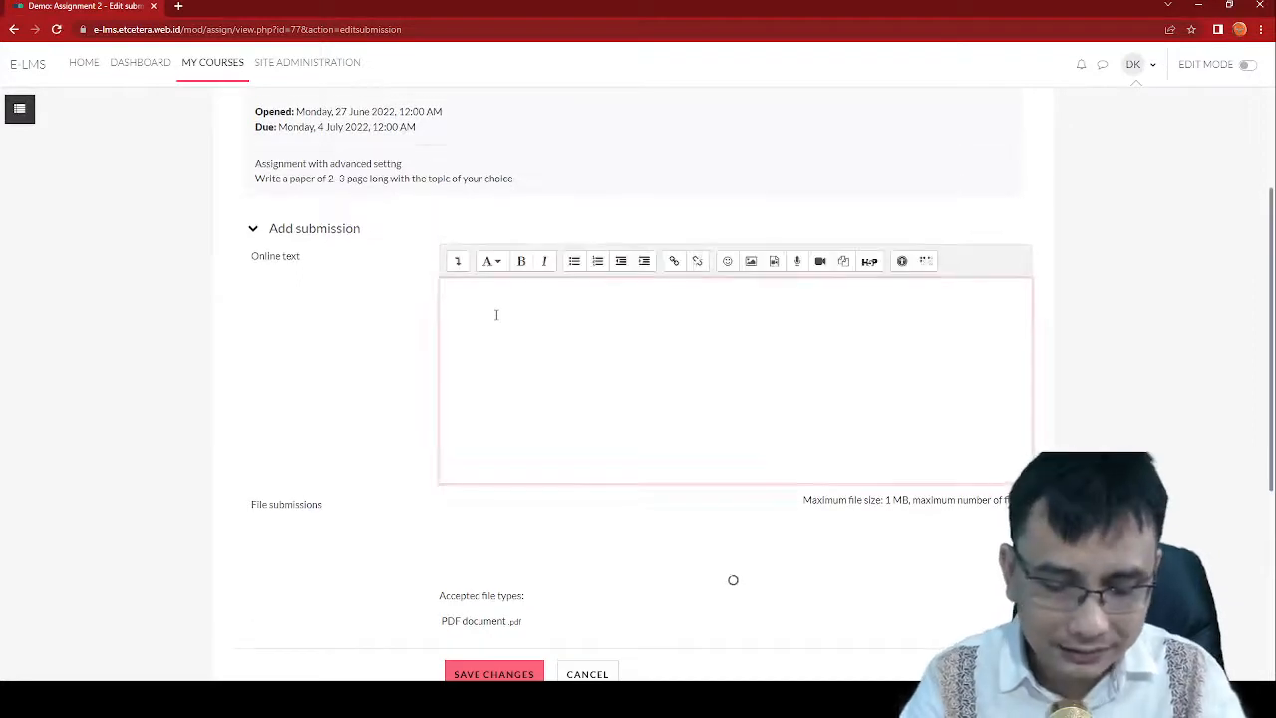
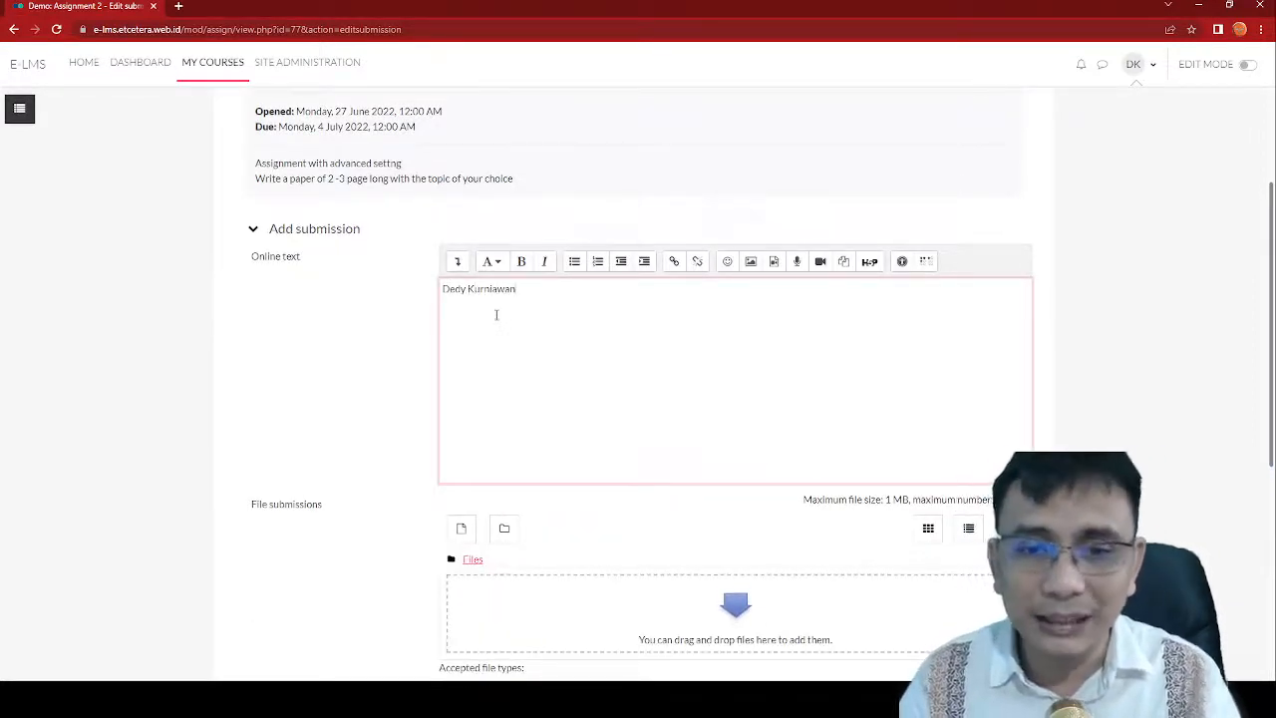
scroll(478, 349, down, 3)
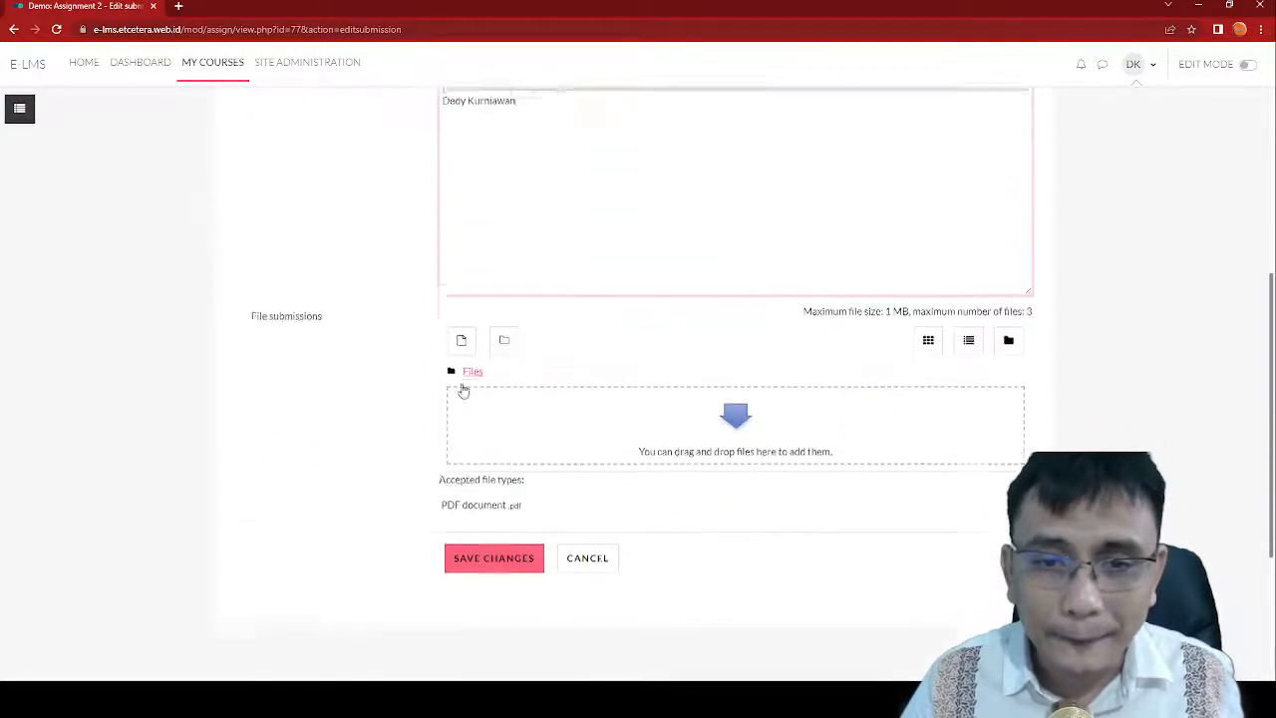
click(461, 330)
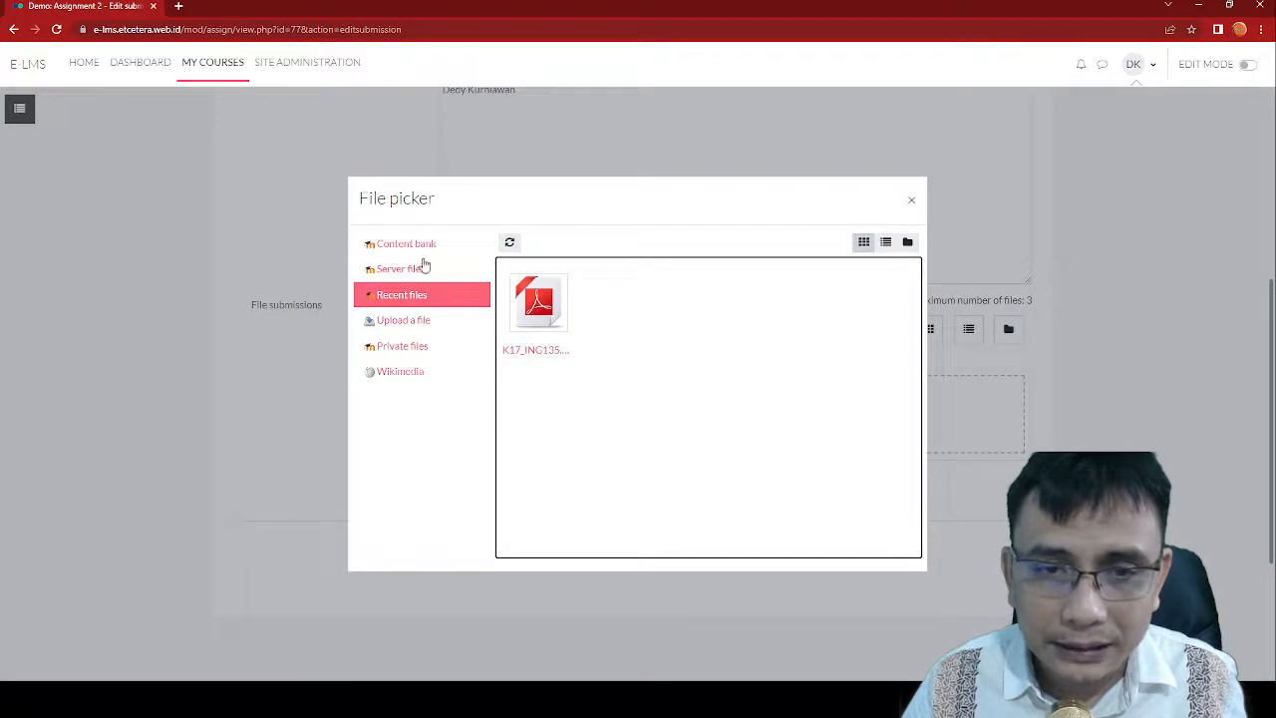
Step: Upload Assignment 1.pdf from the computer and save the Assignment 2 submission
click(418, 321)
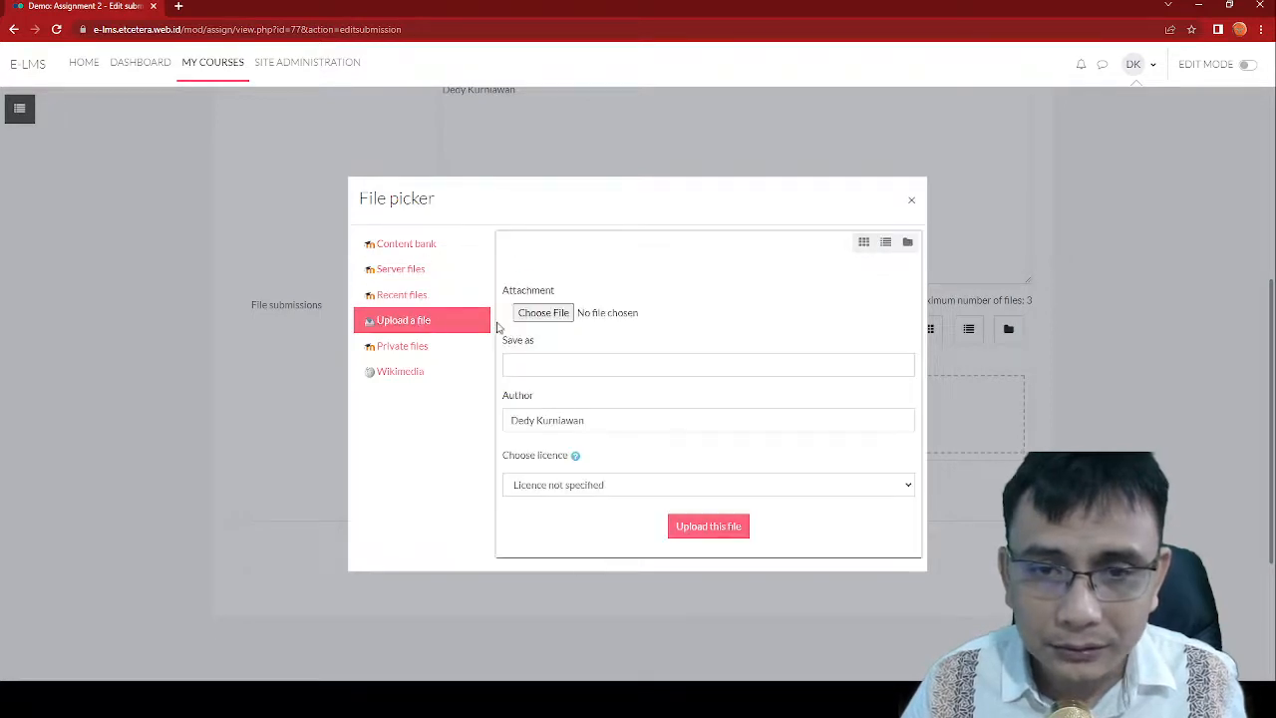
click(526, 314)
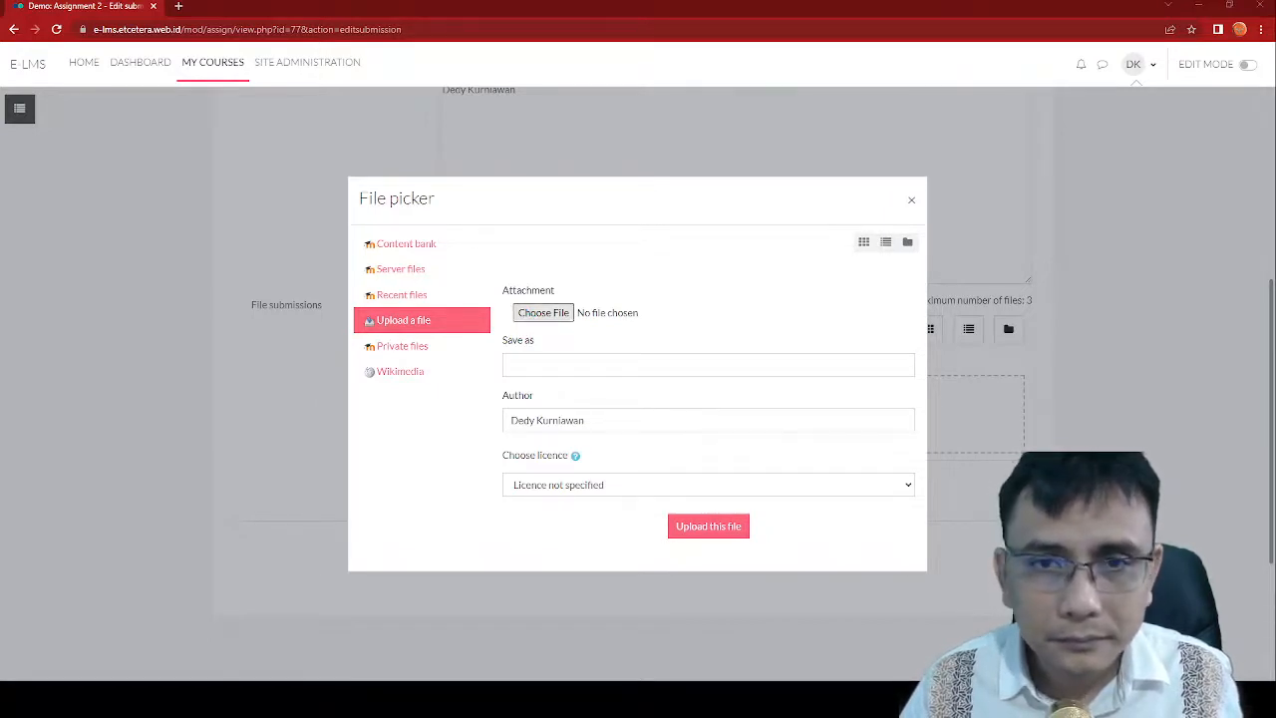
click(705, 529)
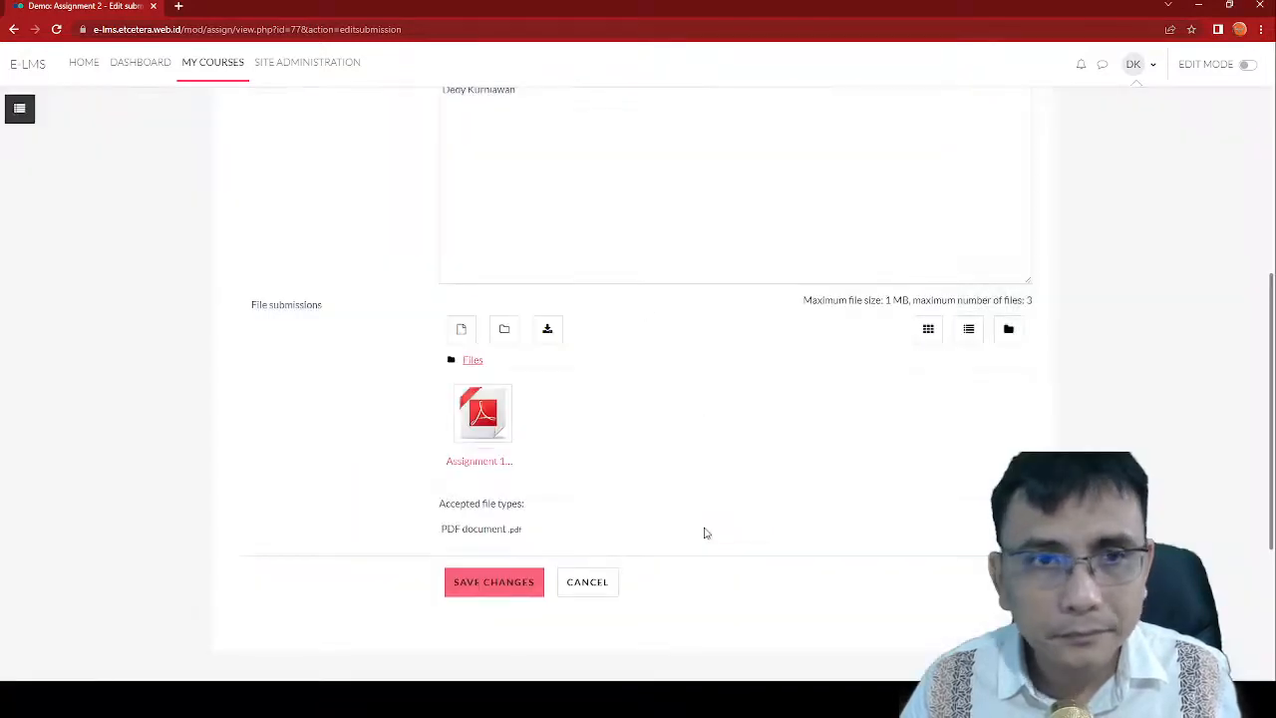
click(499, 589)
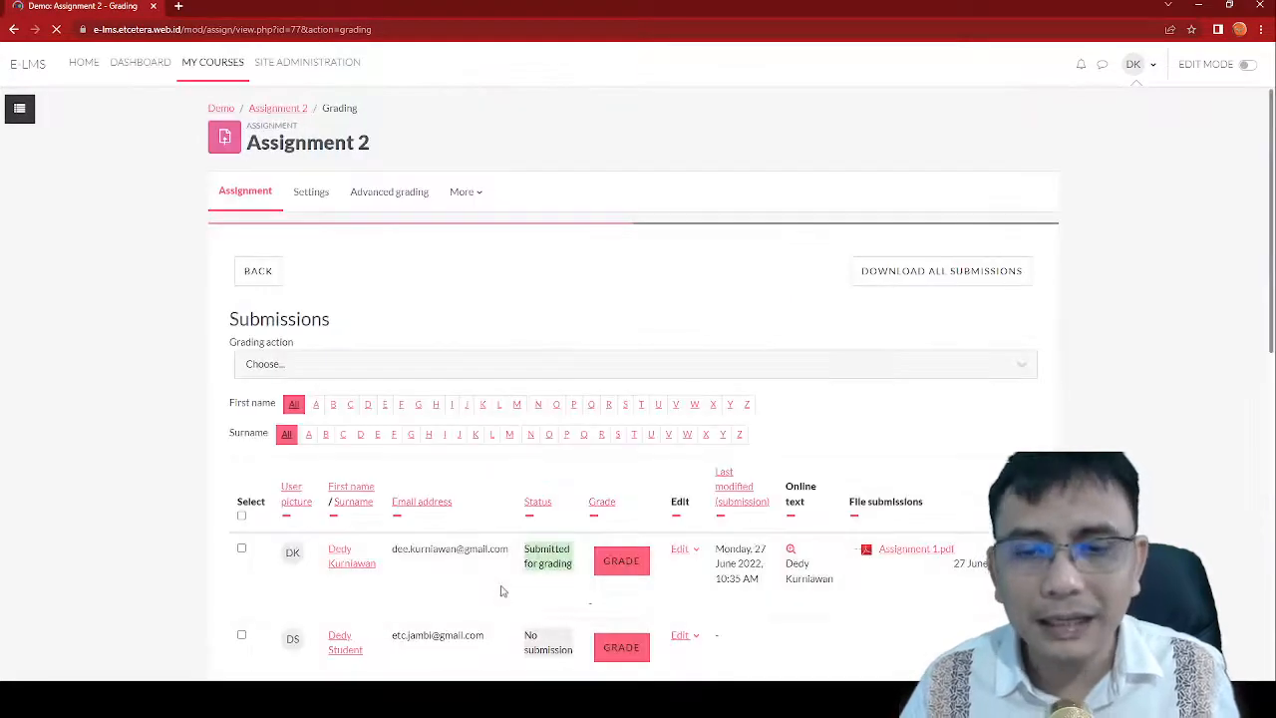
Step: Review the Assignment 2 grading summary (1 submitted, 1 needing grading) and open the grader
scroll(502, 588, down, 4)
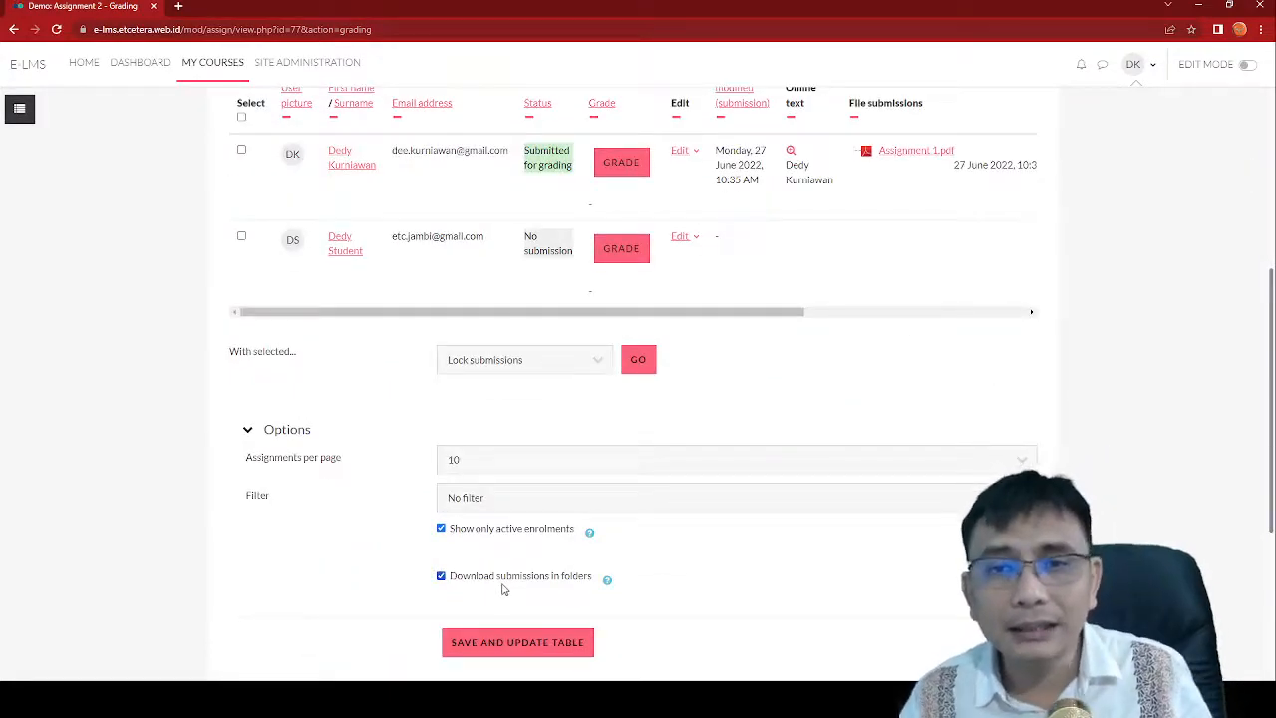
scroll(404, 358, up, 4)
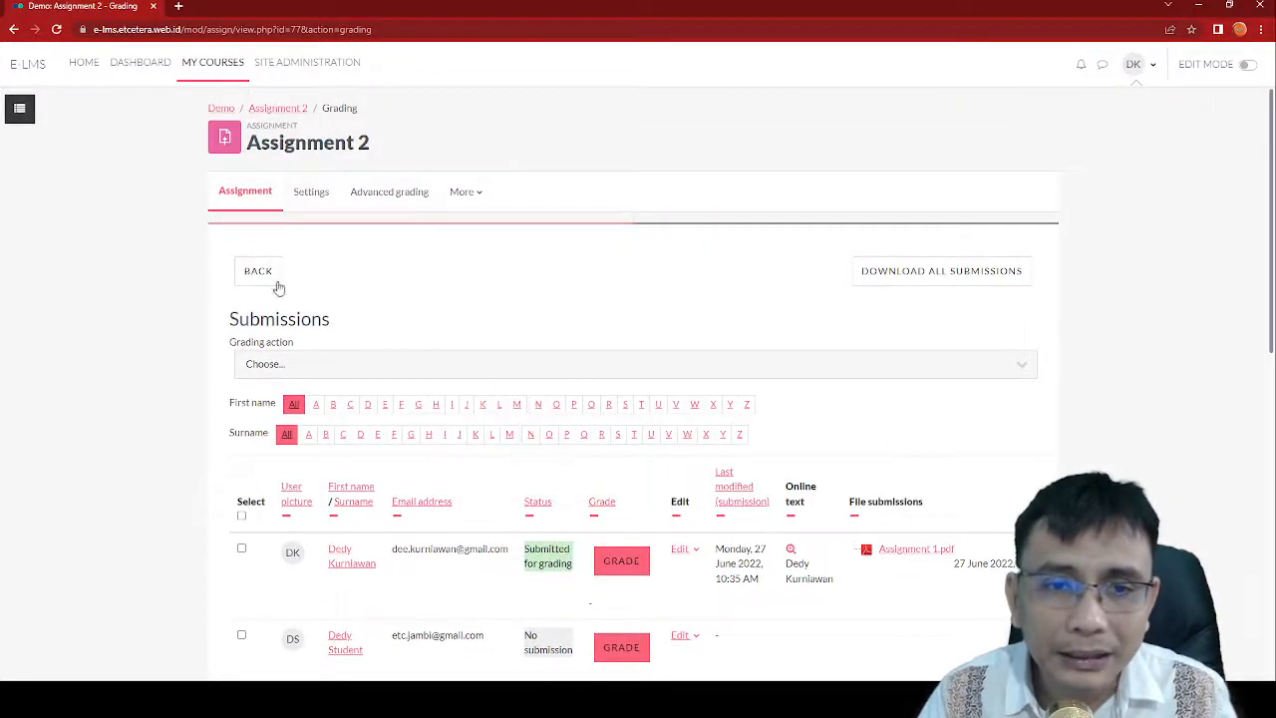
scroll(374, 369, down, 2)
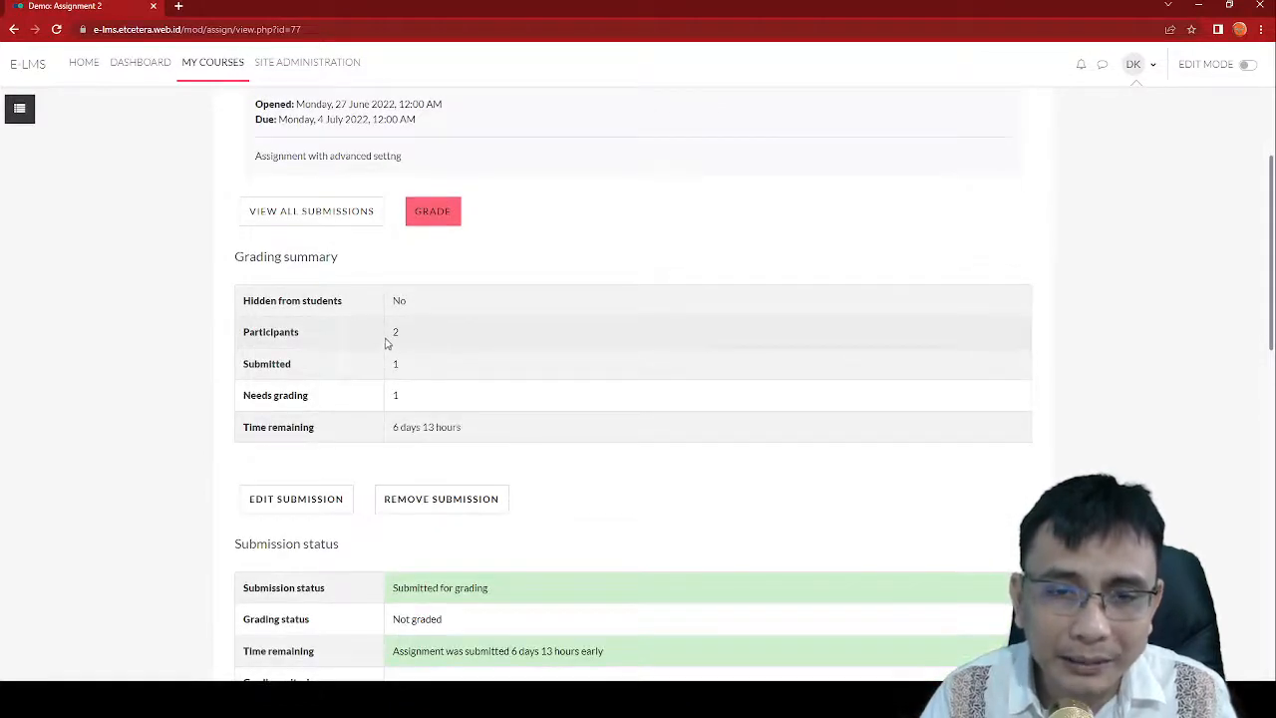
double_click(396, 364)
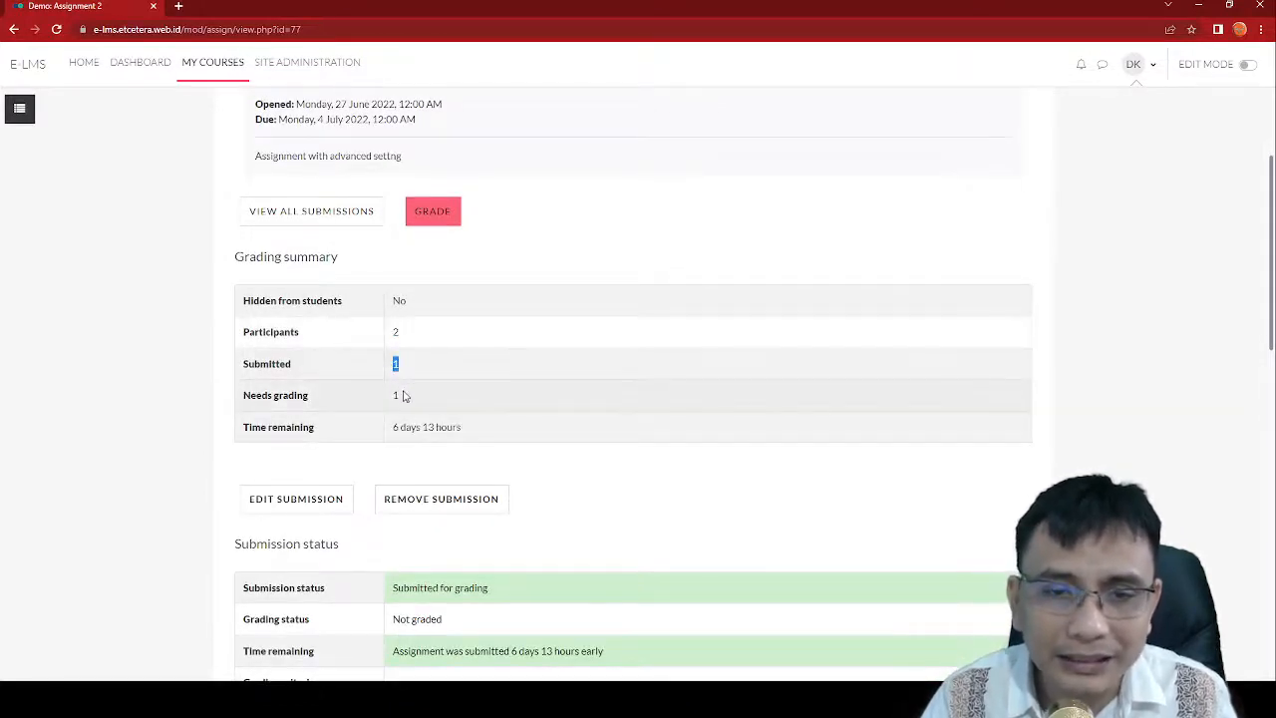
scroll(514, 387, down, 3)
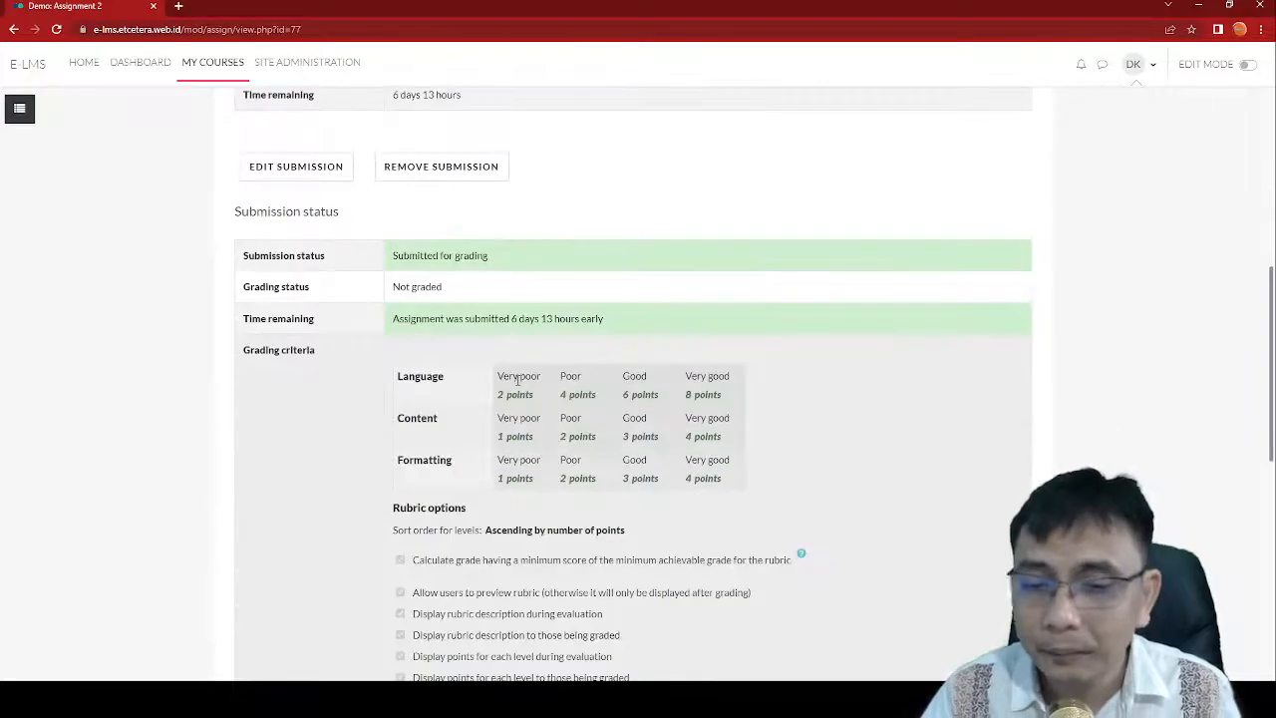
scroll(518, 380, up, 2)
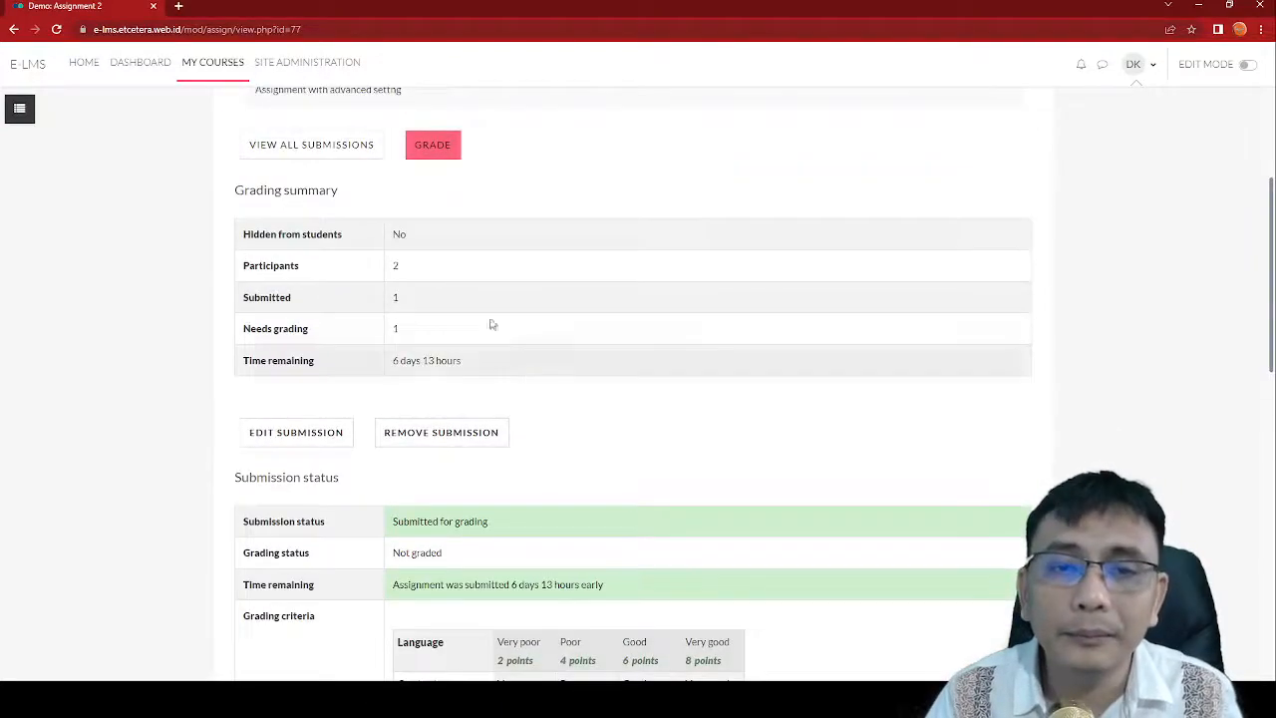
click(417, 150)
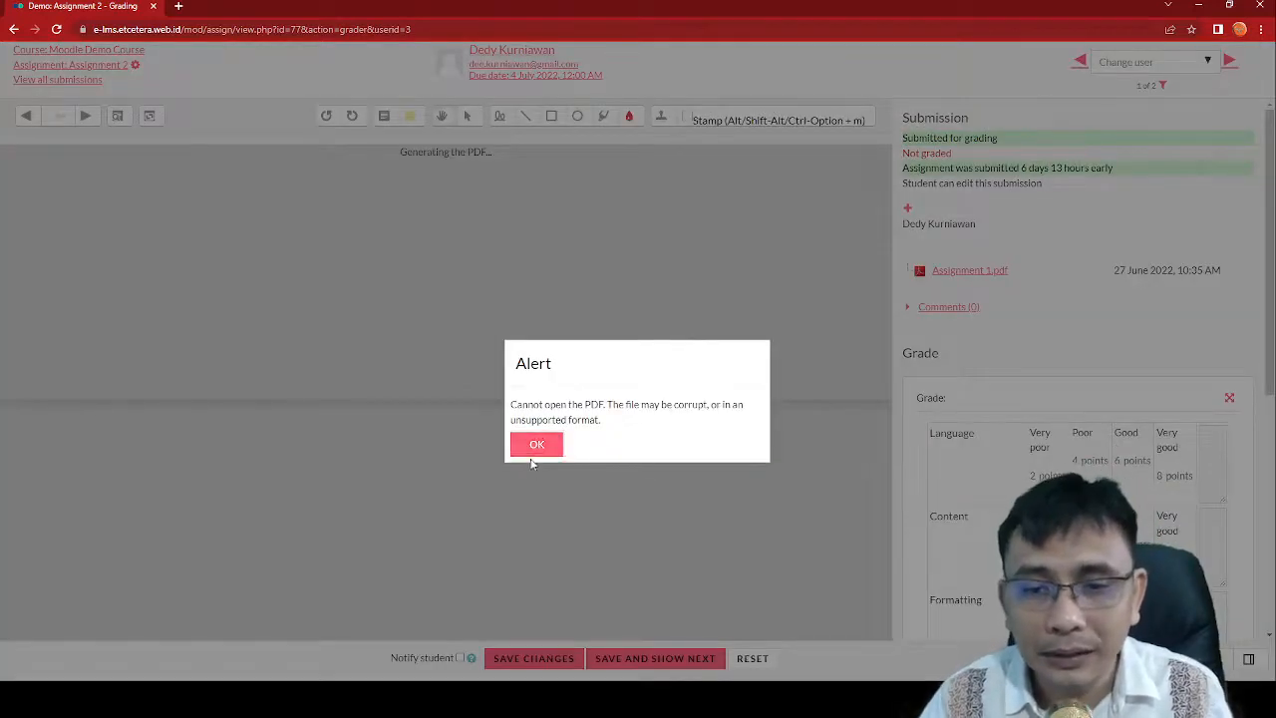
Step: Dismiss the PDF alert and collapse the review pane so the rubric grading panel fills the page
click(535, 449)
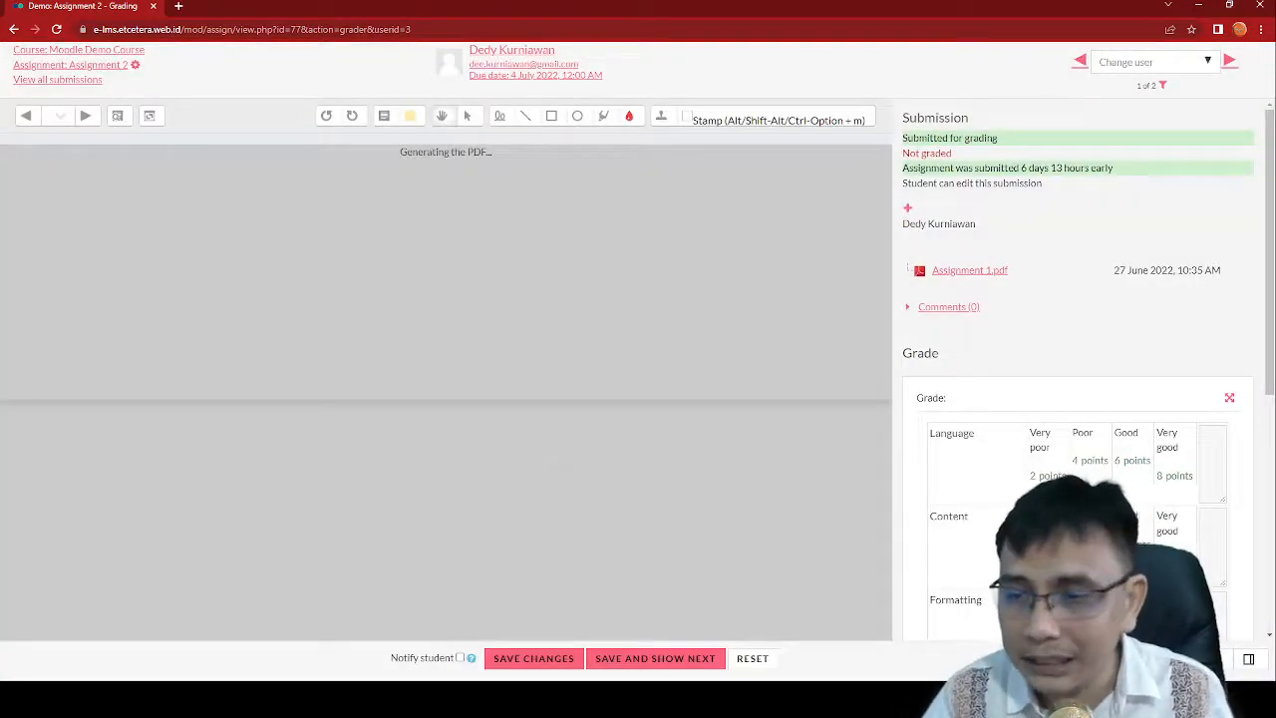
scroll(1046, 466, down, 2)
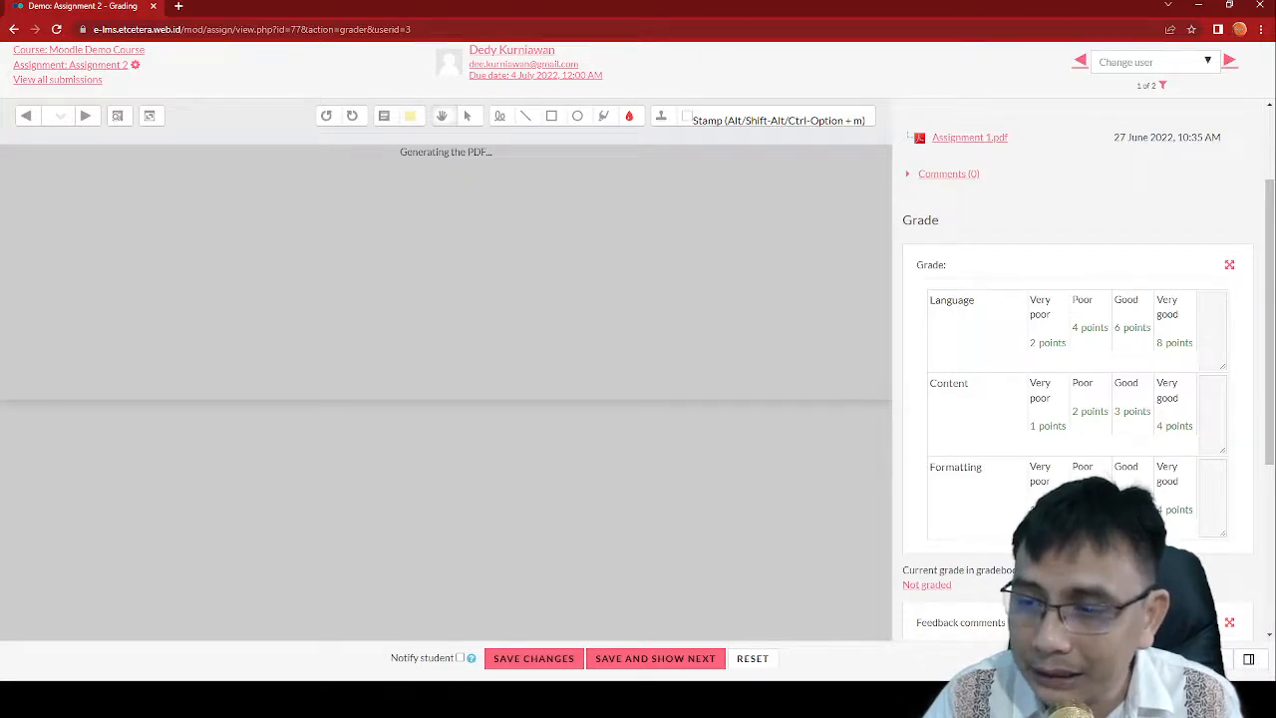
click(1185, 659)
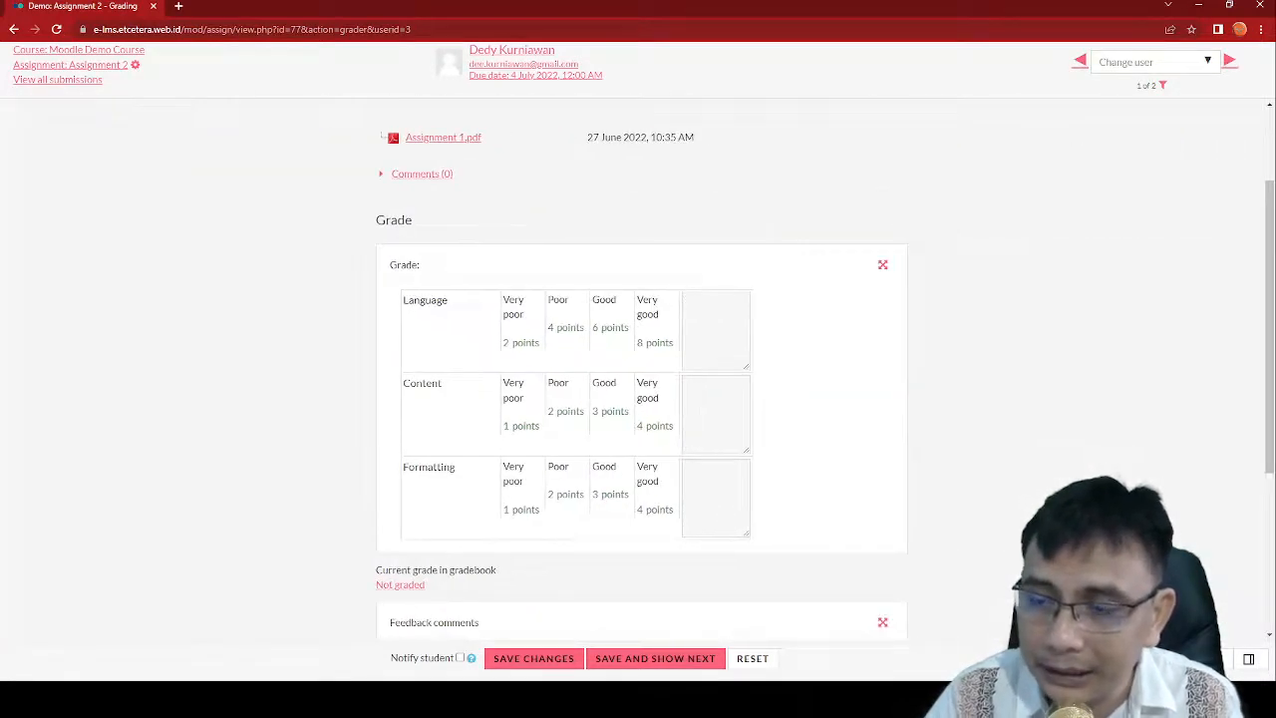
Step: Rate the rubric: Language Good (6), Content Very good (4), Formatting Very good (4)
click(1250, 661)
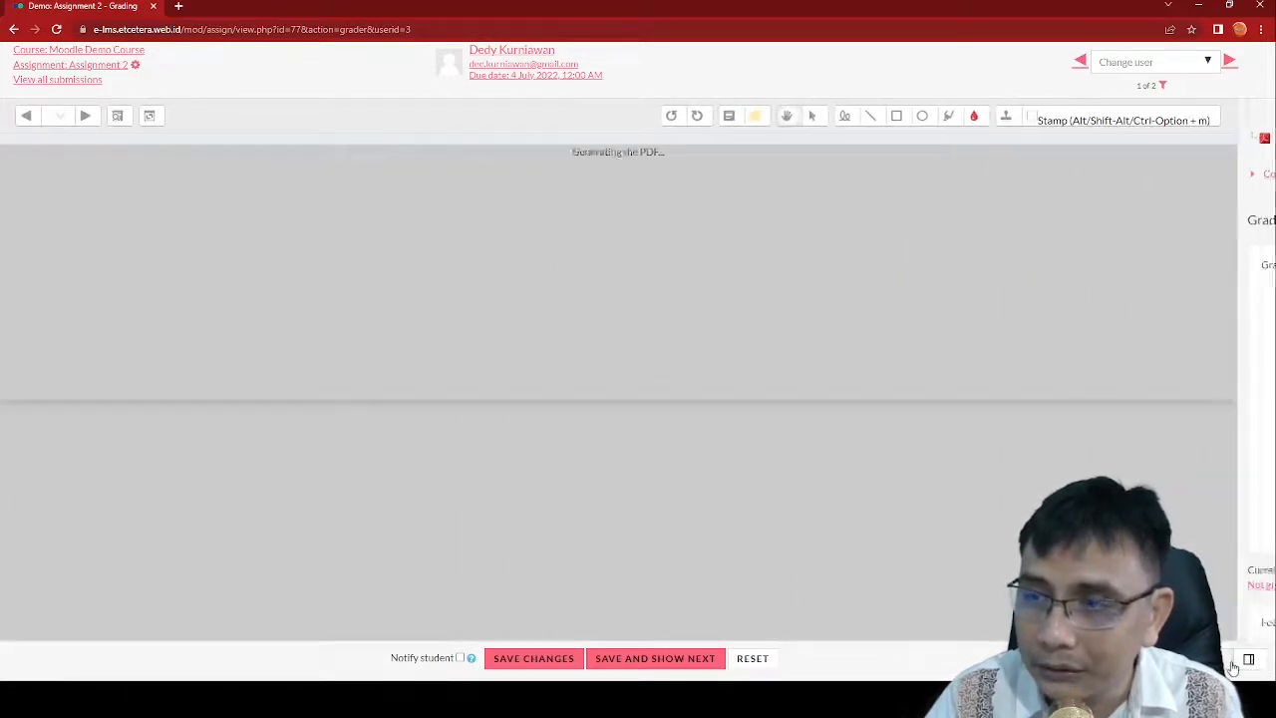
click(1248, 660)
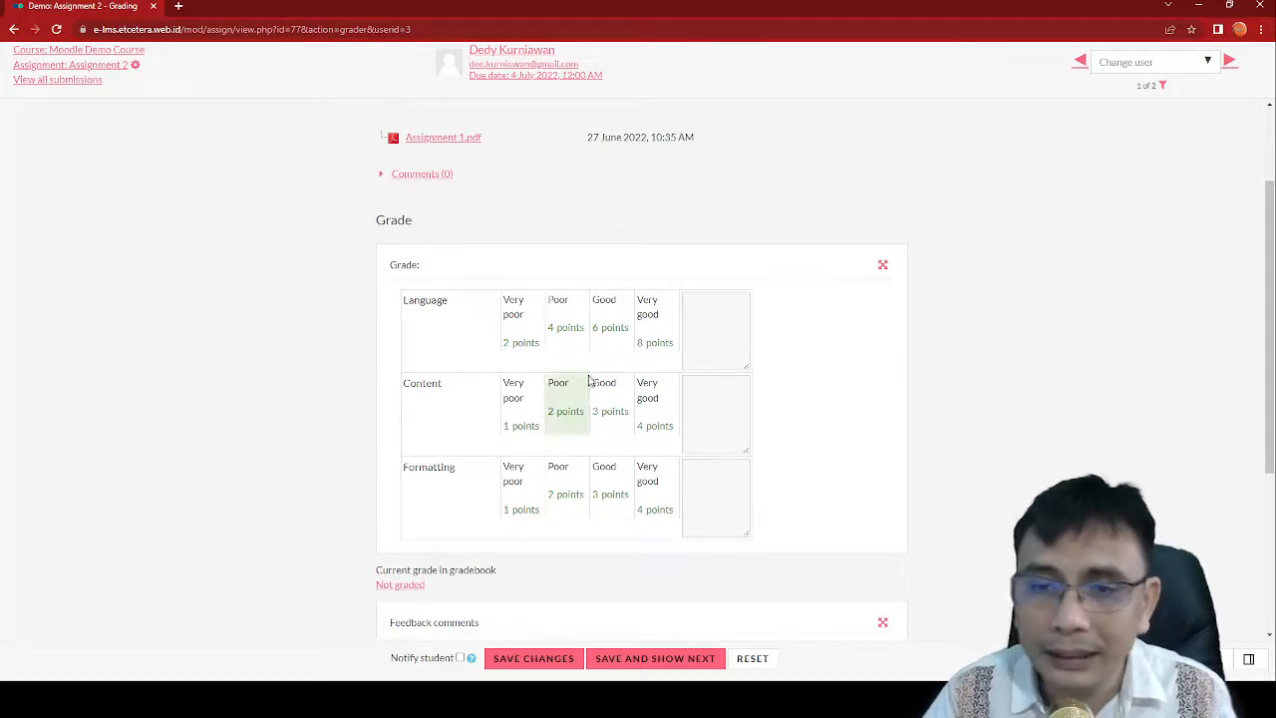
click(602, 331)
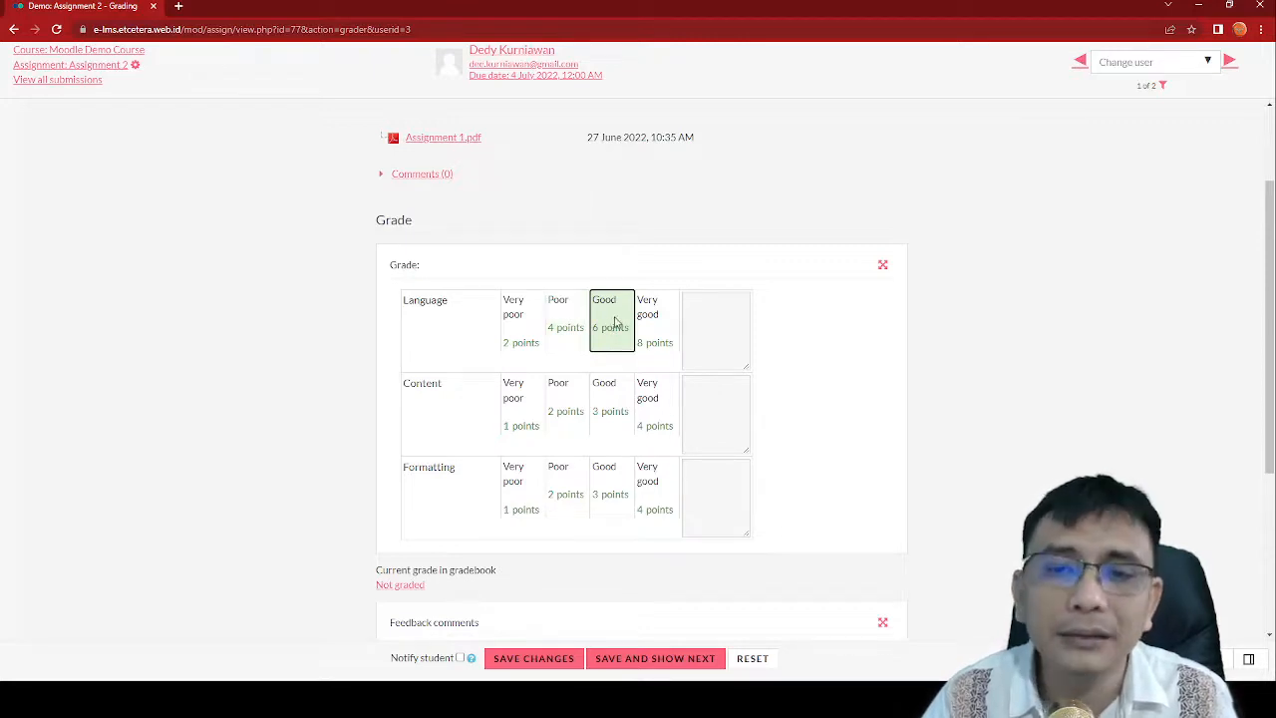
click(656, 398)
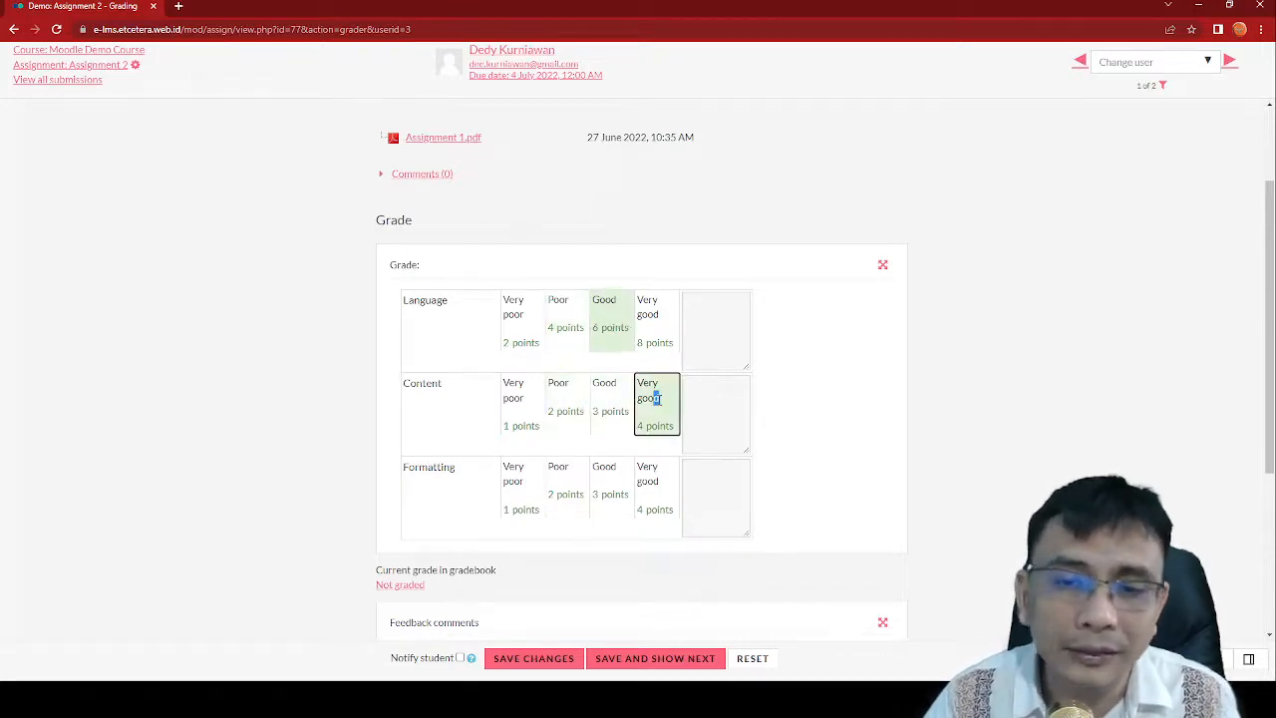
click(656, 493)
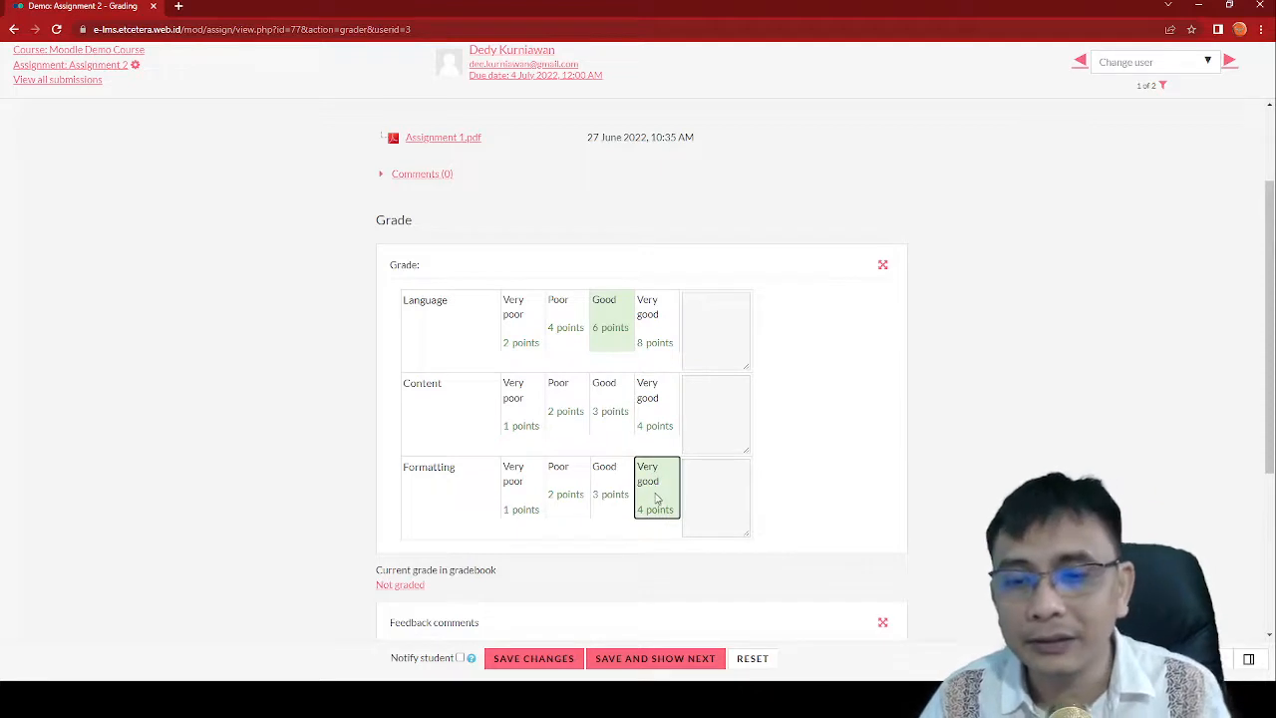
Step: Write 'Pay attention to SV agreement' in the Language row's remark box
click(732, 333)
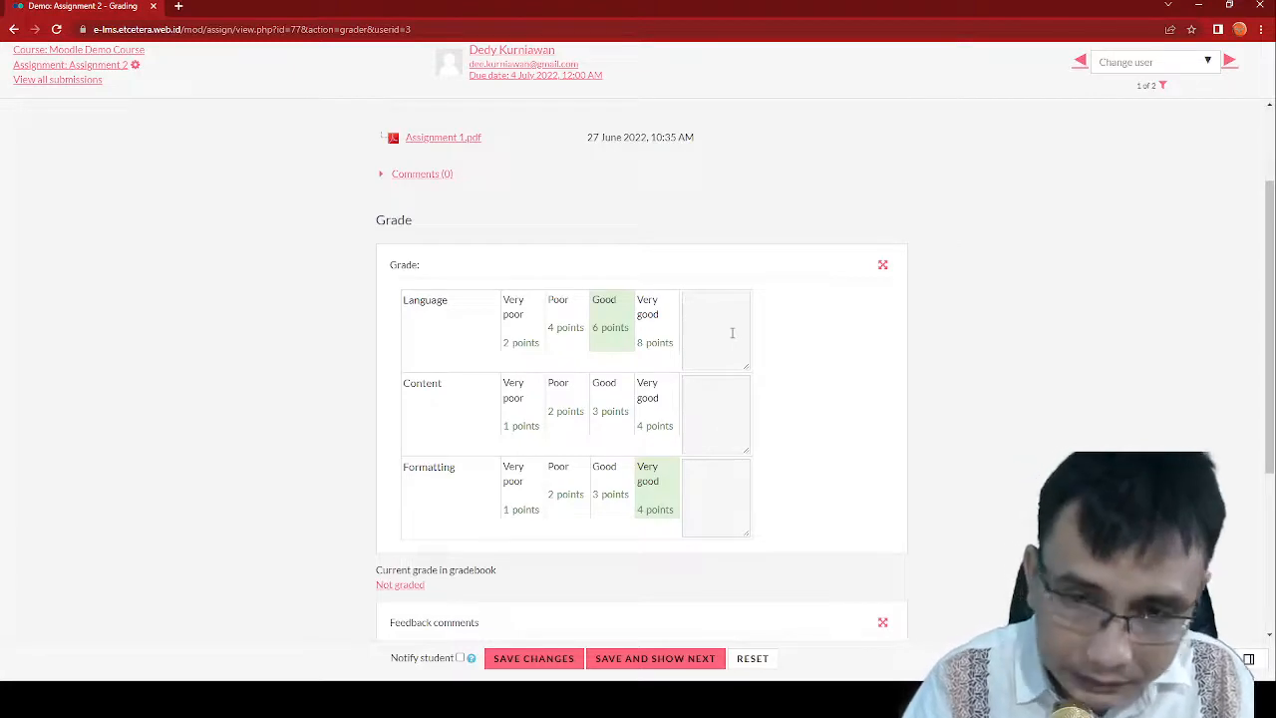
text(Pa)
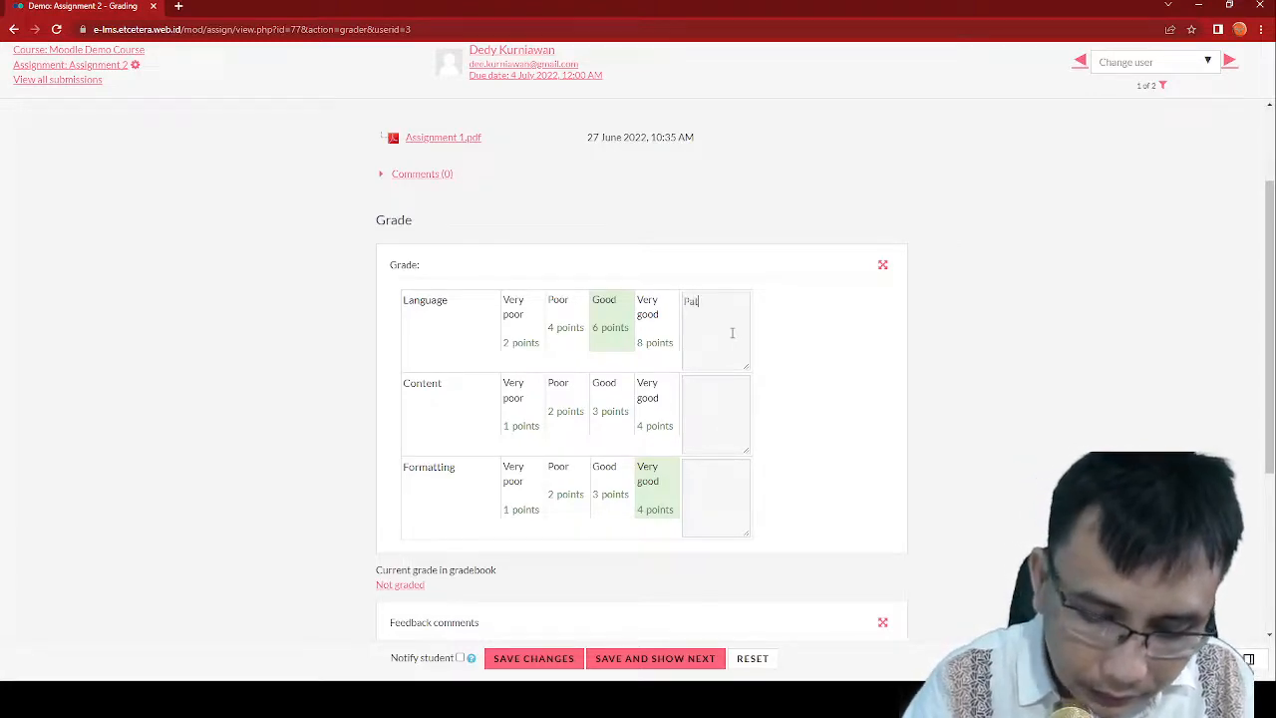
text(y attent)
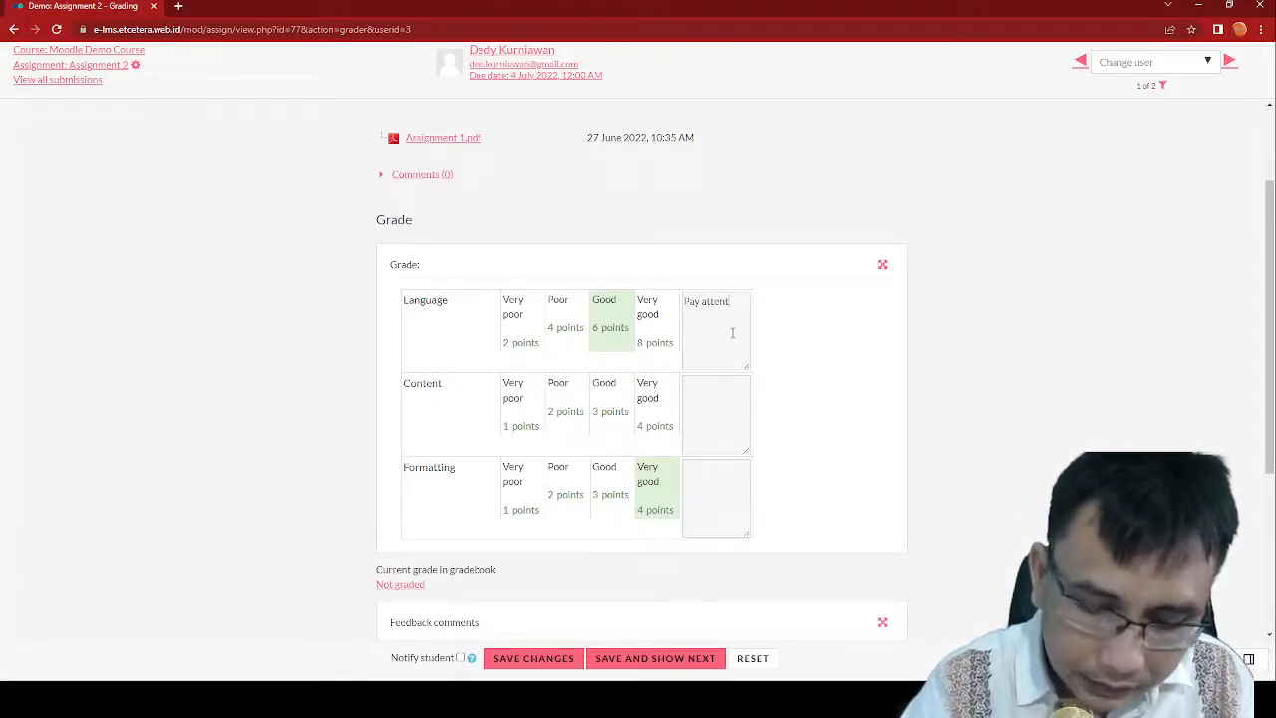
text(ion to)
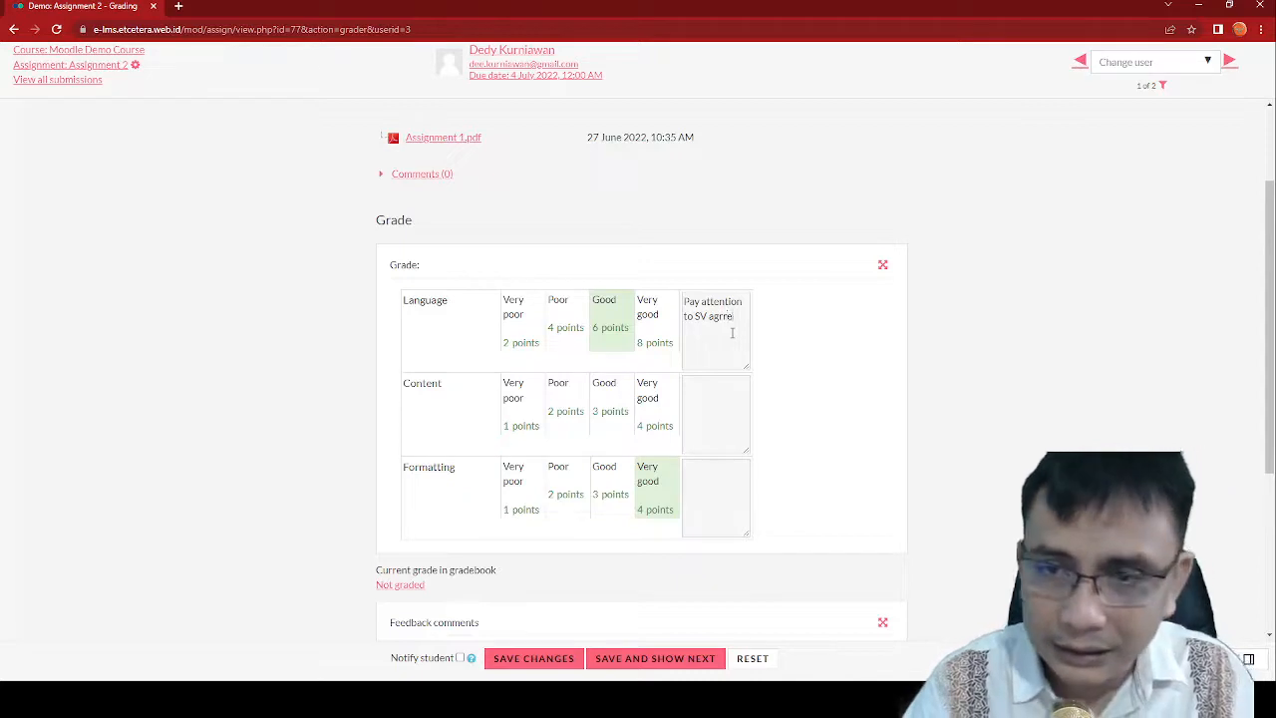
text(SV agreement)
scroll(733, 332, down, 2)
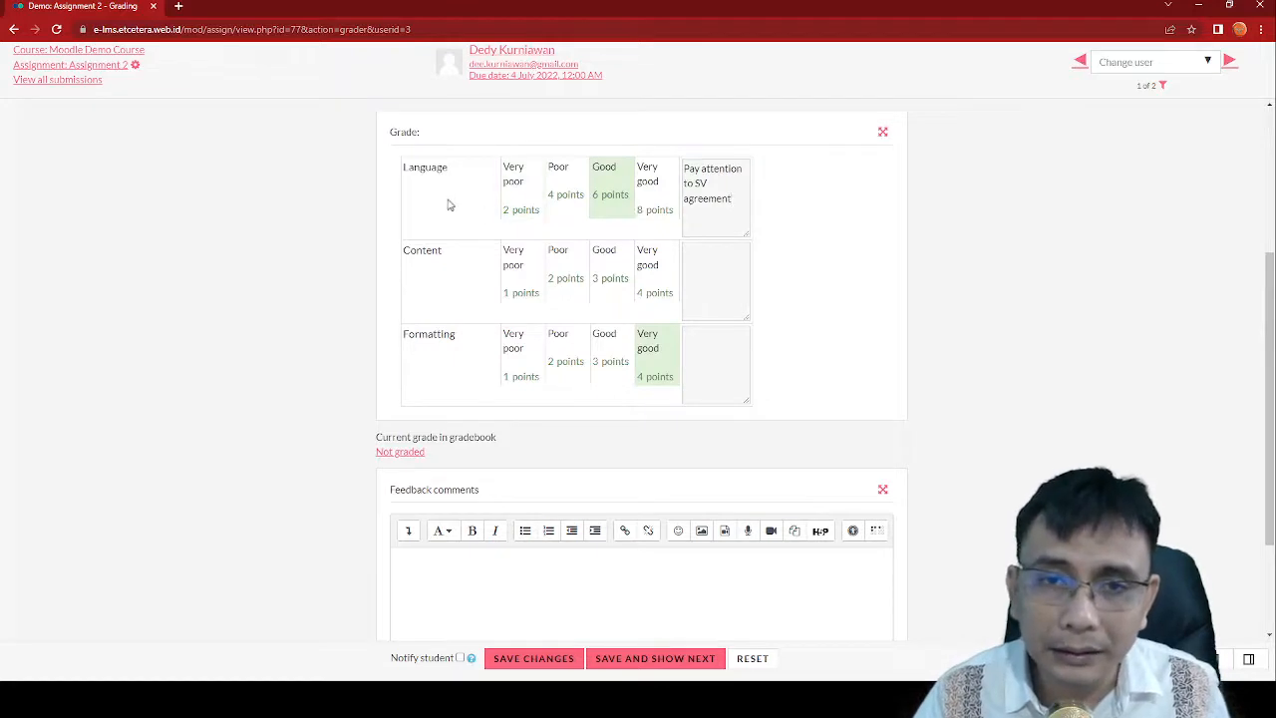
scroll(568, 200, down, 2)
Step: Enter 'Excellent' as the feedback comment and attempt to save the grade
click(612, 488)
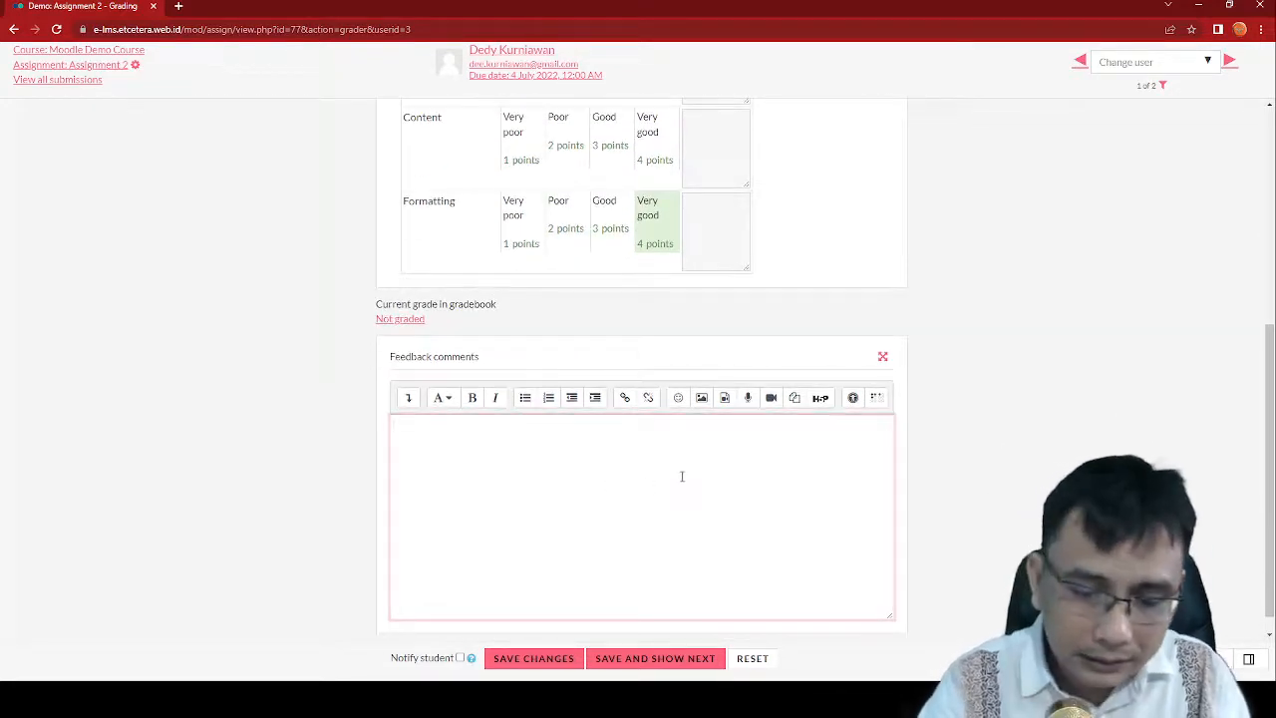
text(Excellent)
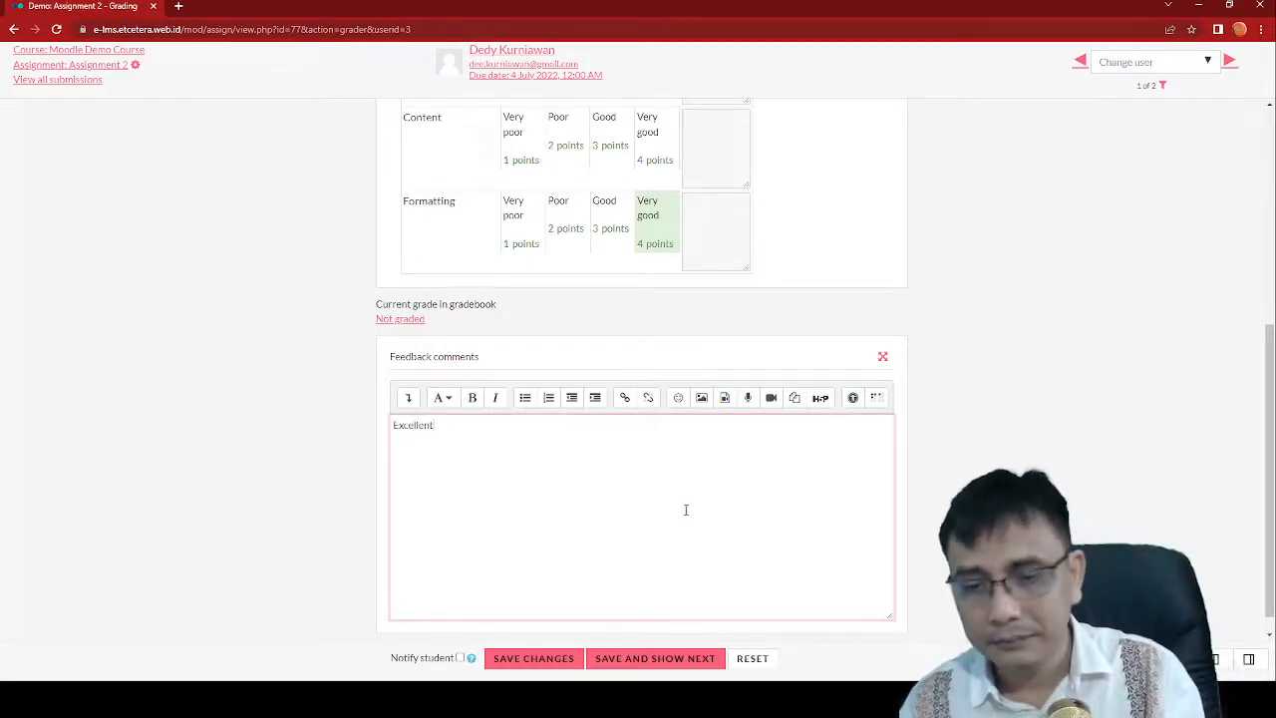
click(546, 662)
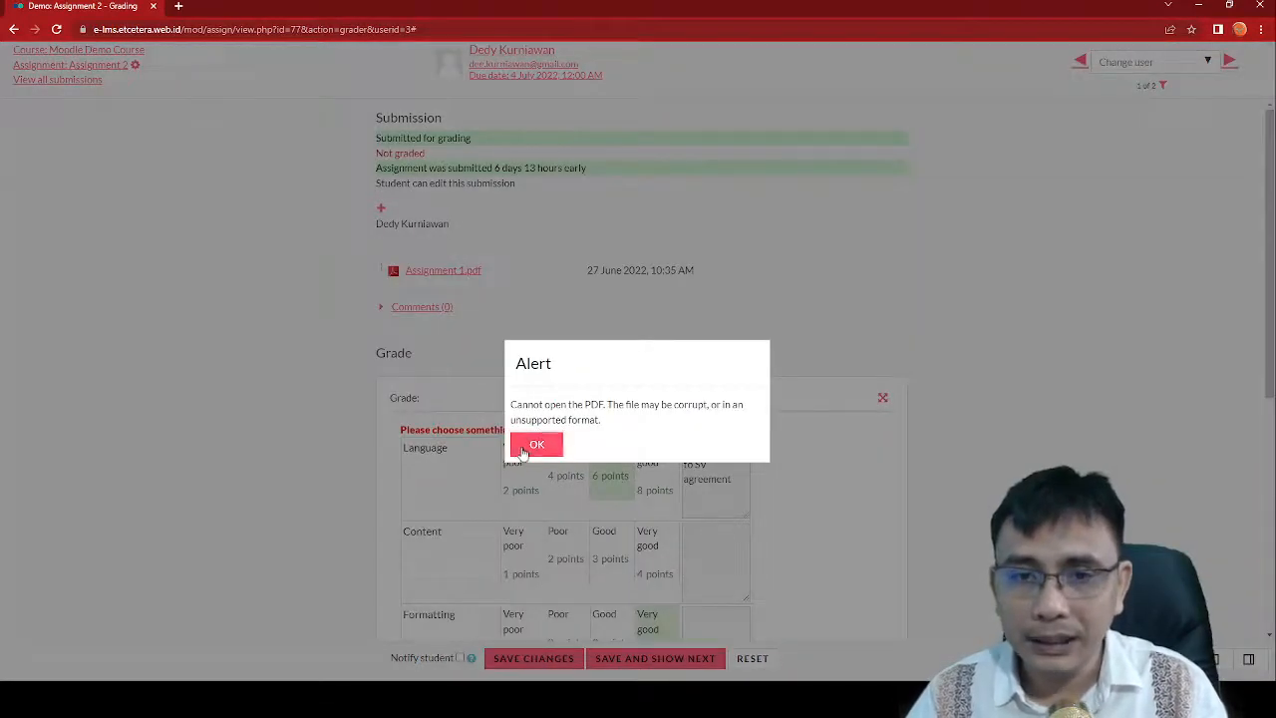
Step: Dismiss the PDF alert, rate Content as Very good (4 points), and save the grade
click(534, 445)
scroll(526, 453, down, 3)
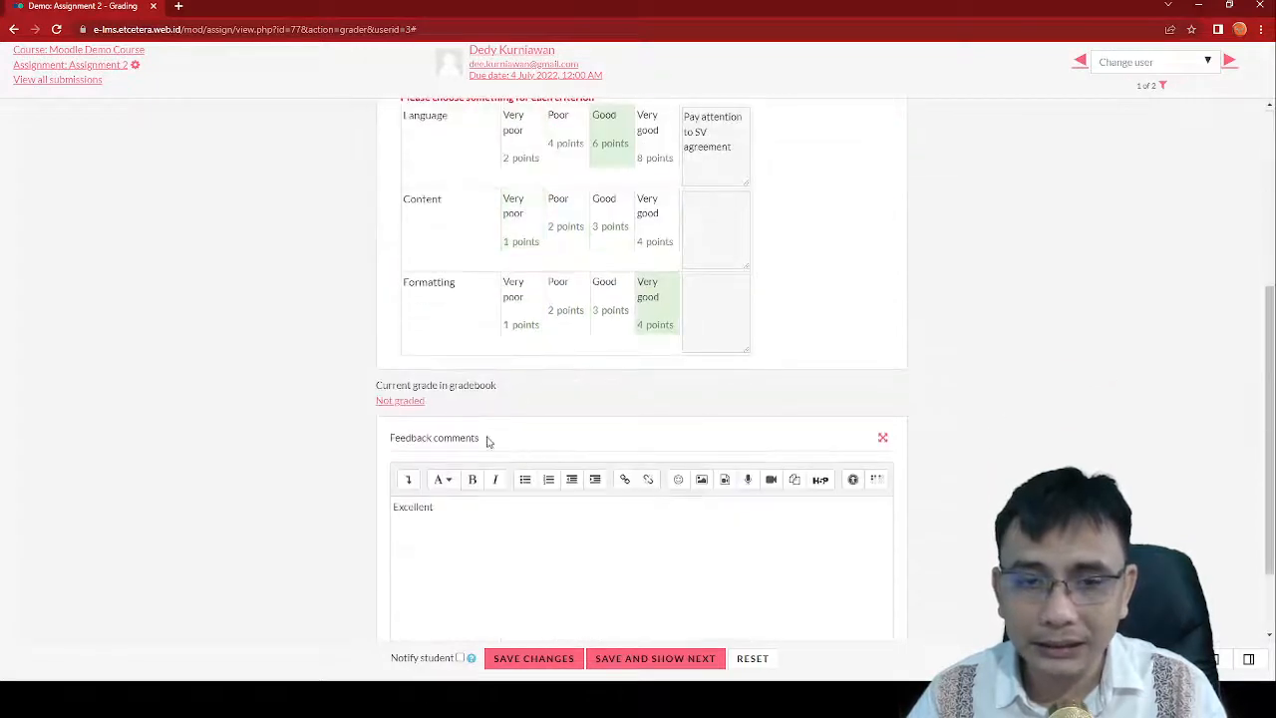
scroll(448, 419, down, 2)
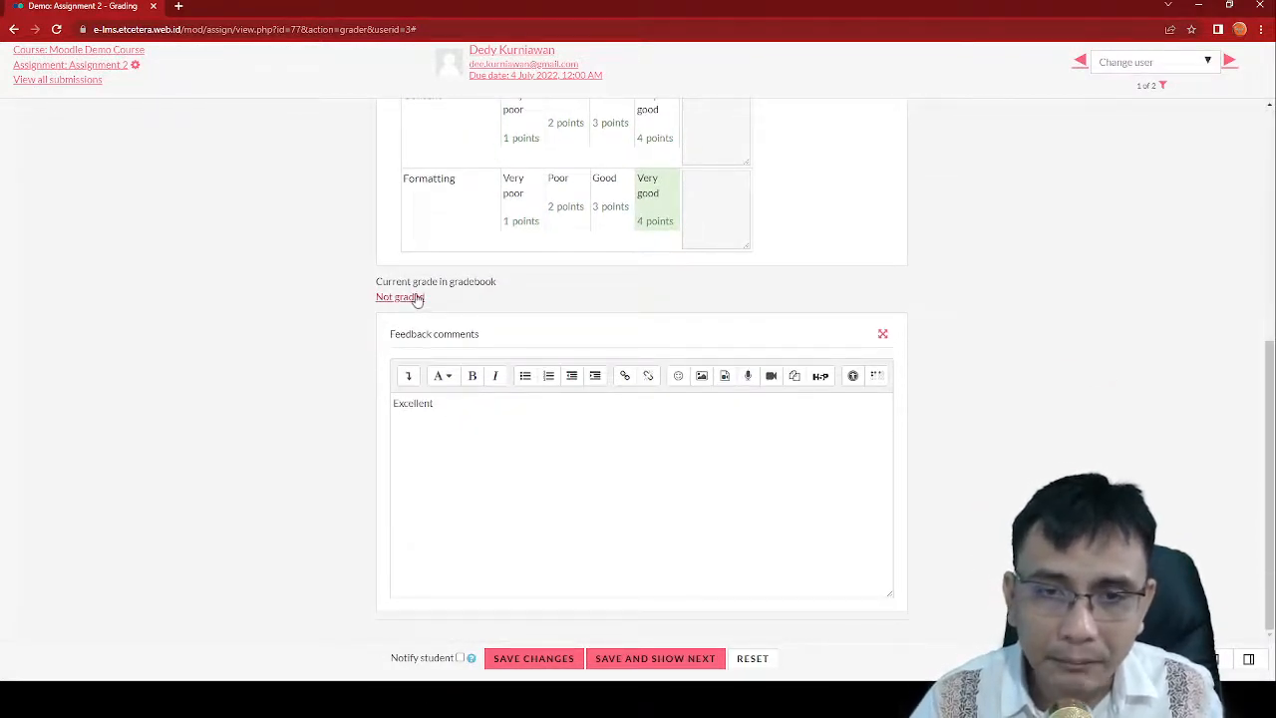
scroll(417, 298, up, 4)
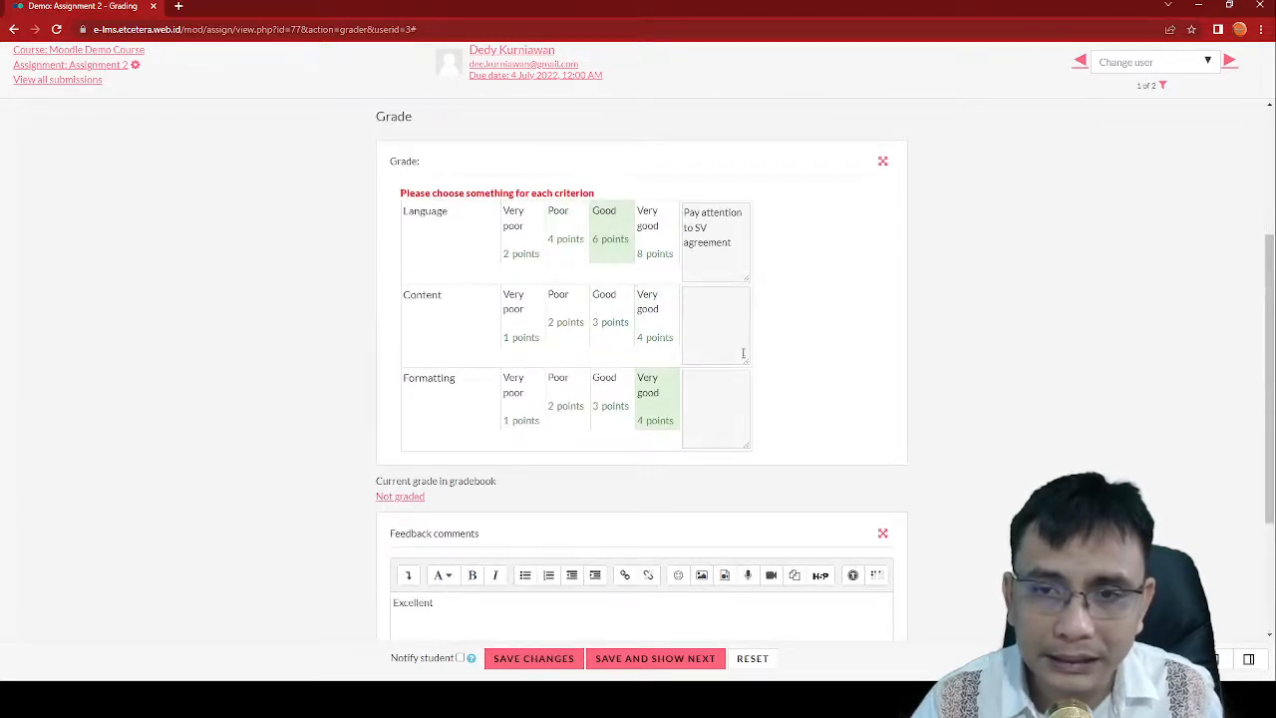
click(643, 325)
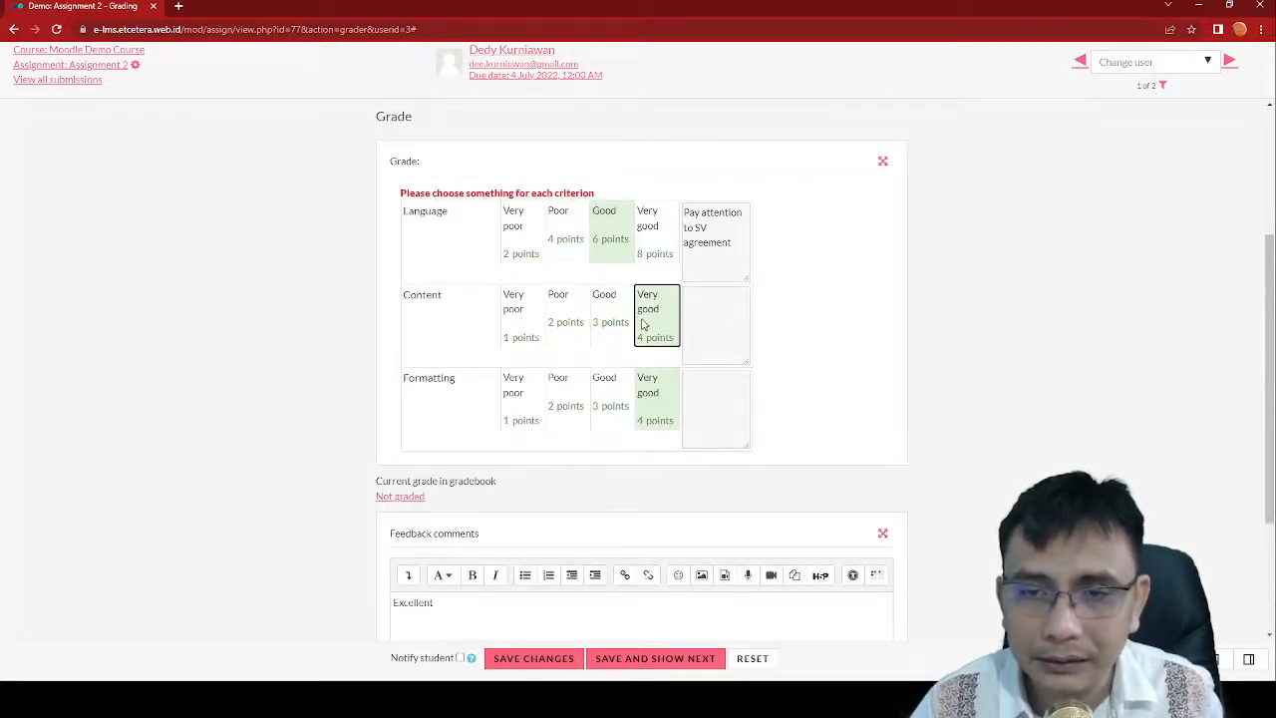
scroll(968, 433, down, 1)
click(564, 666)
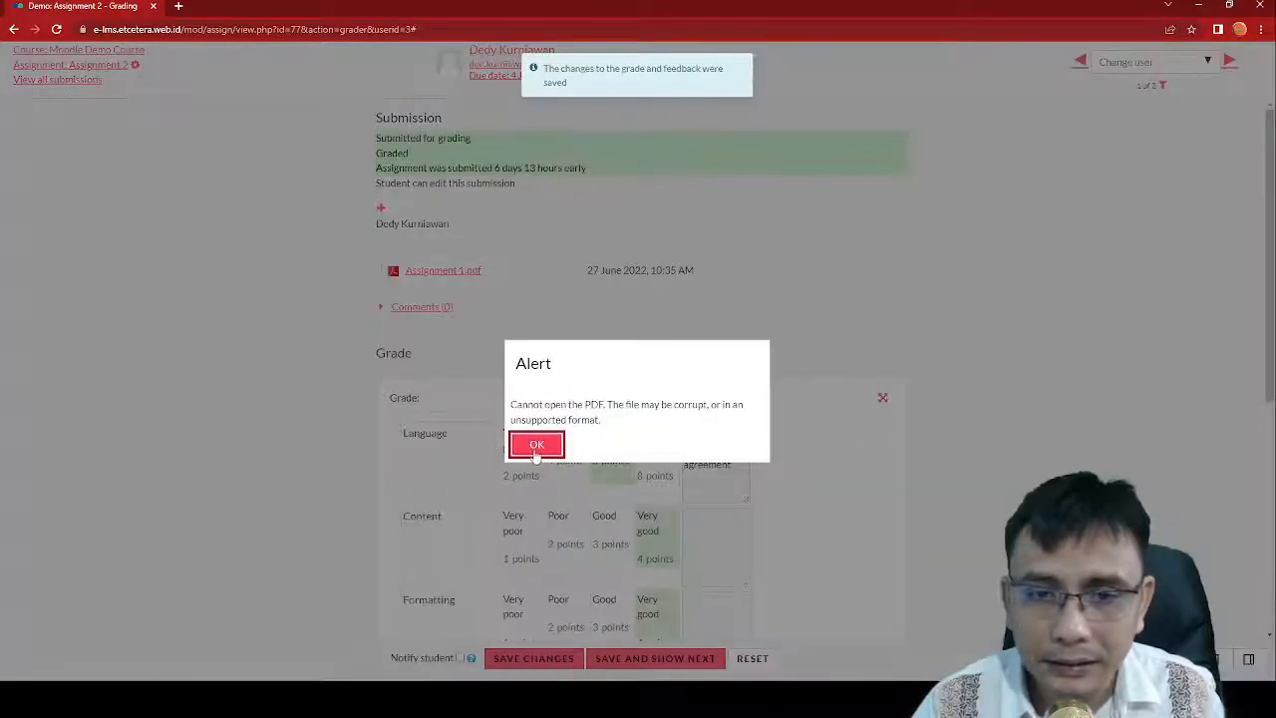
Step: Dismiss the PDF alert and confirm the gradebook grade now reads 87.50
click(536, 445)
scroll(816, 491, down, 3)
scroll(815, 486, up, 2)
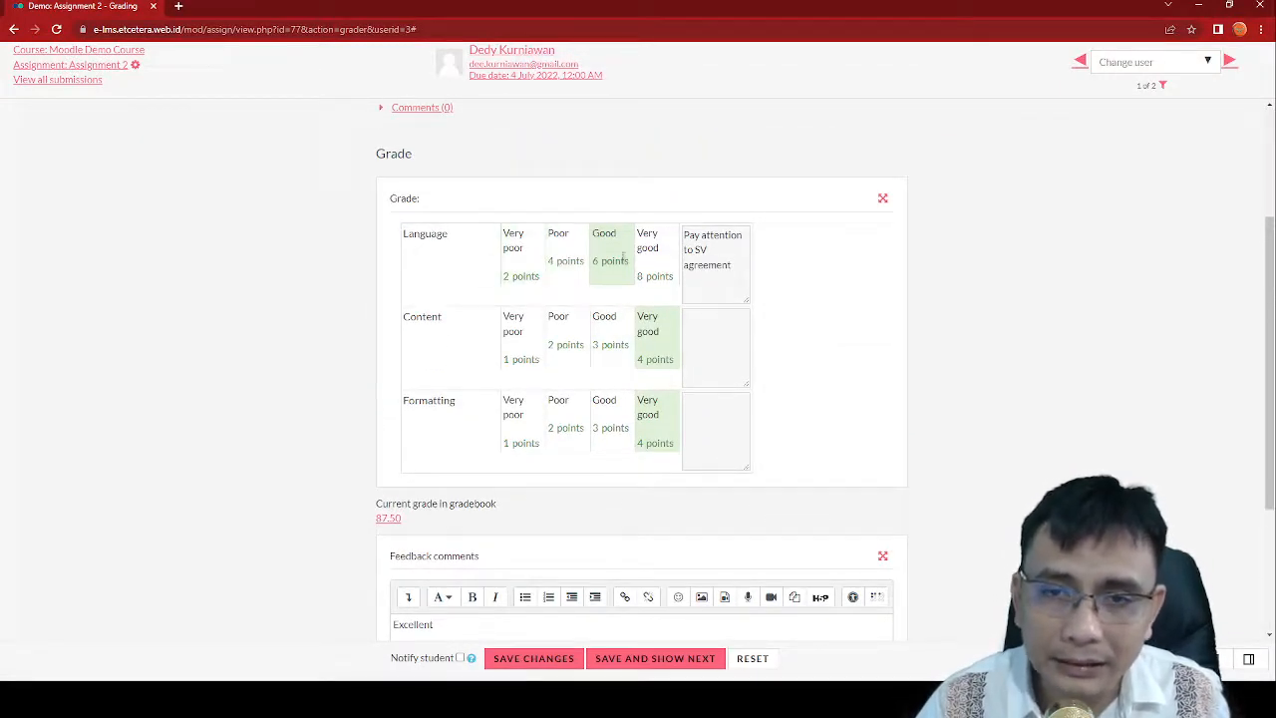
scroll(547, 516, down, 2)
drag(419, 379, 378, 390)
click(420, 390)
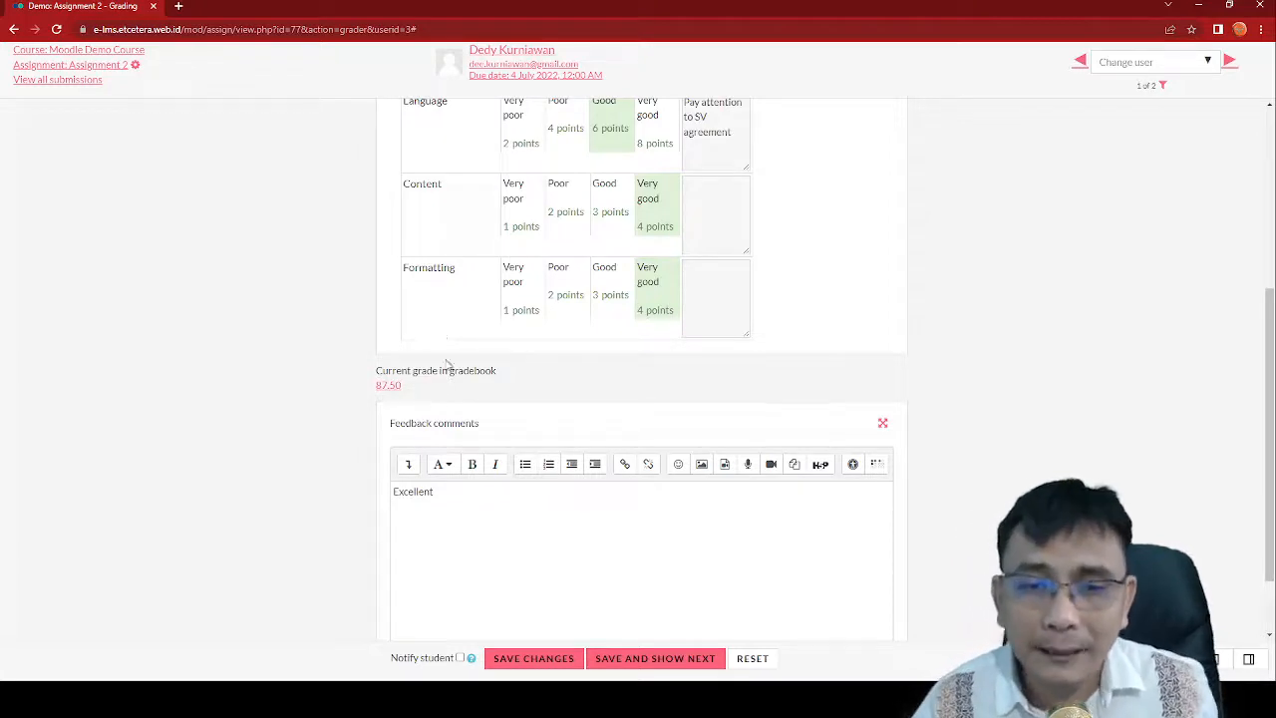
Step: Save and show next, dismiss the alert, and return to the Moodle Demo Course page
scroll(448, 365, up, 1)
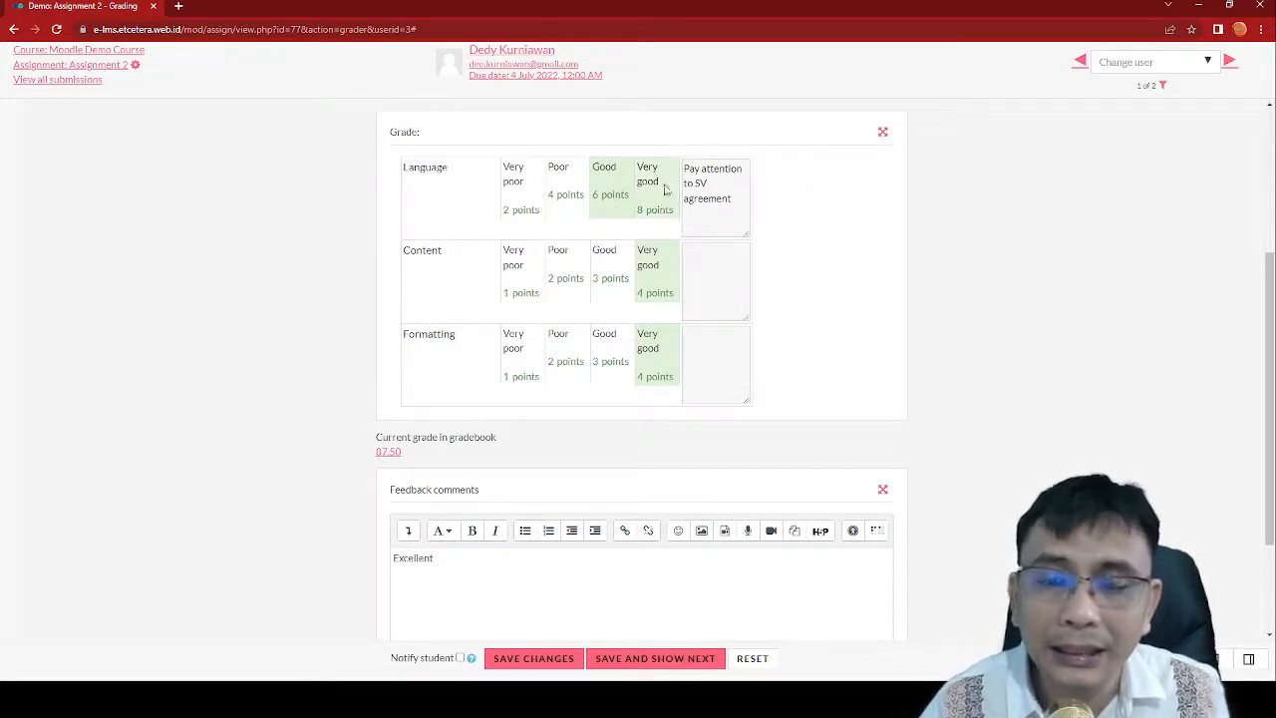
scroll(443, 450, down, 1)
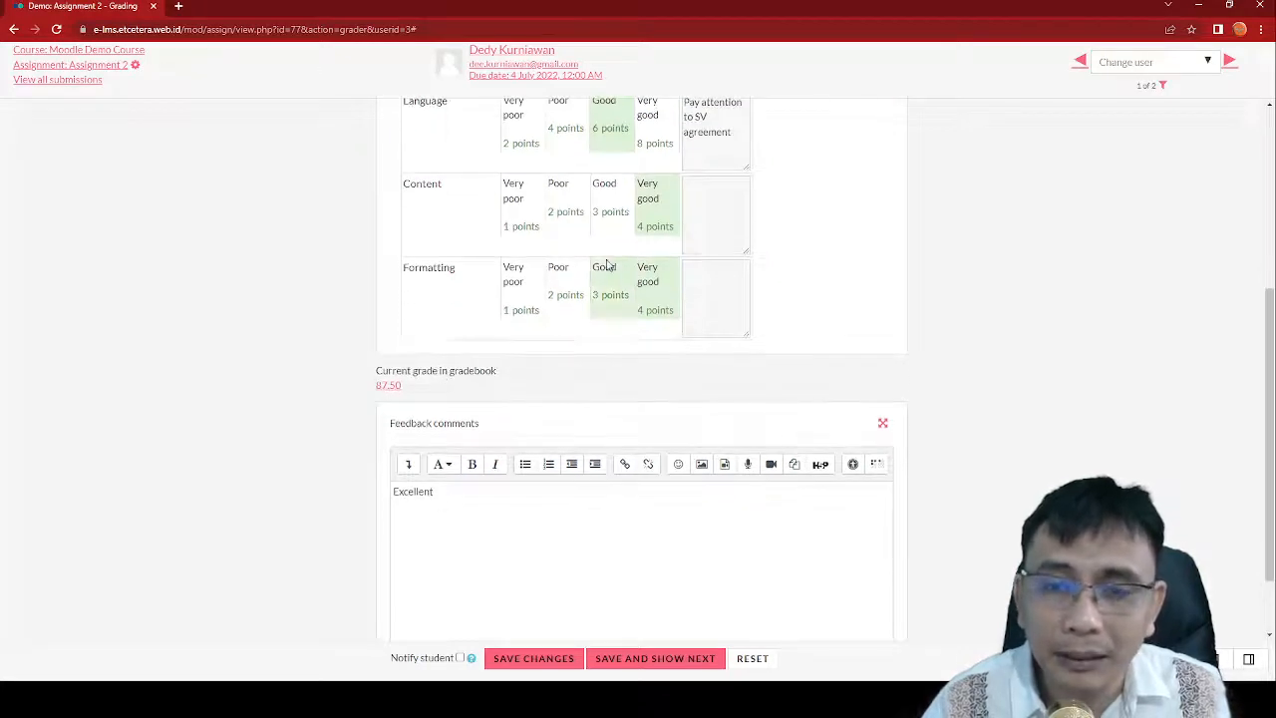
scroll(608, 290, up, 1)
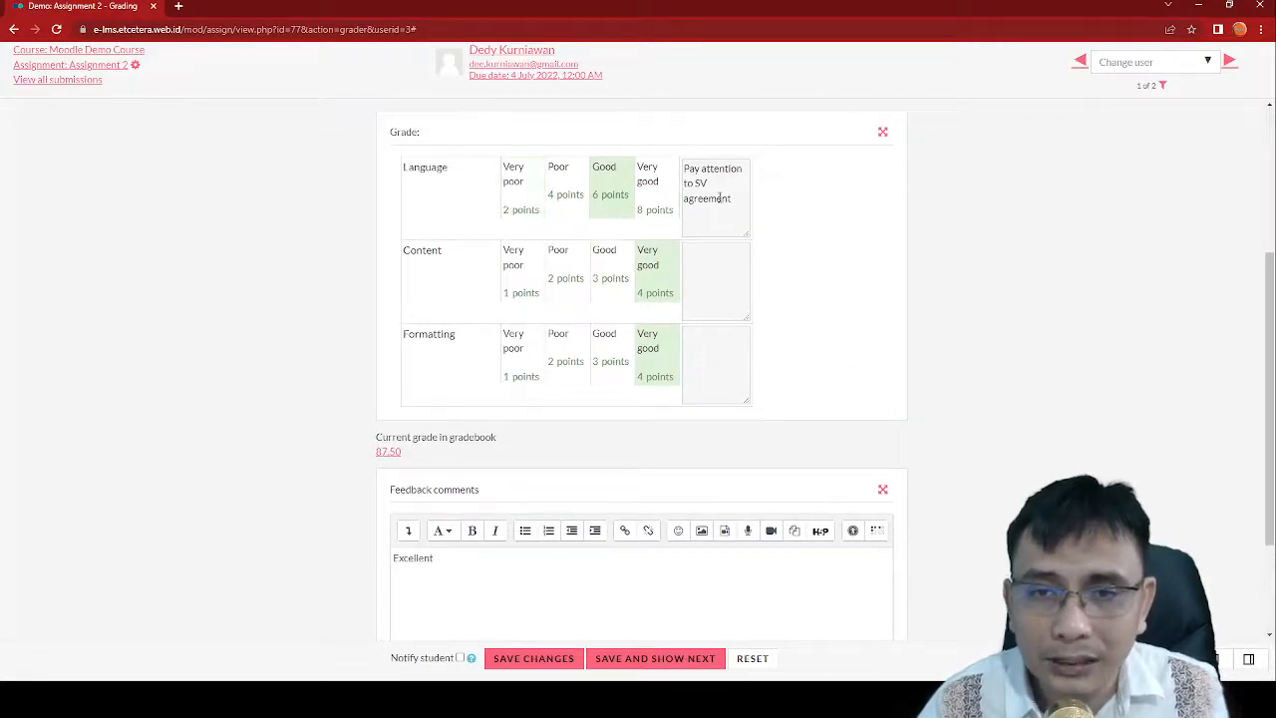
scroll(718, 198, down, 2)
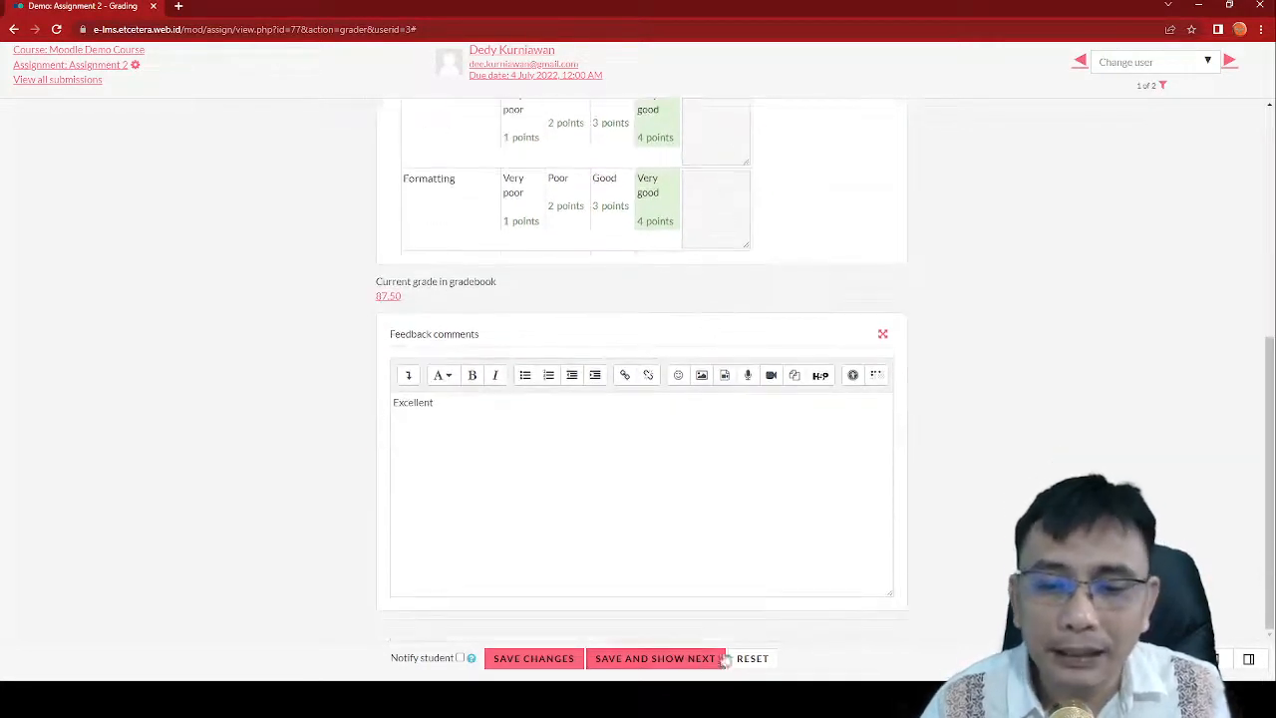
click(630, 665)
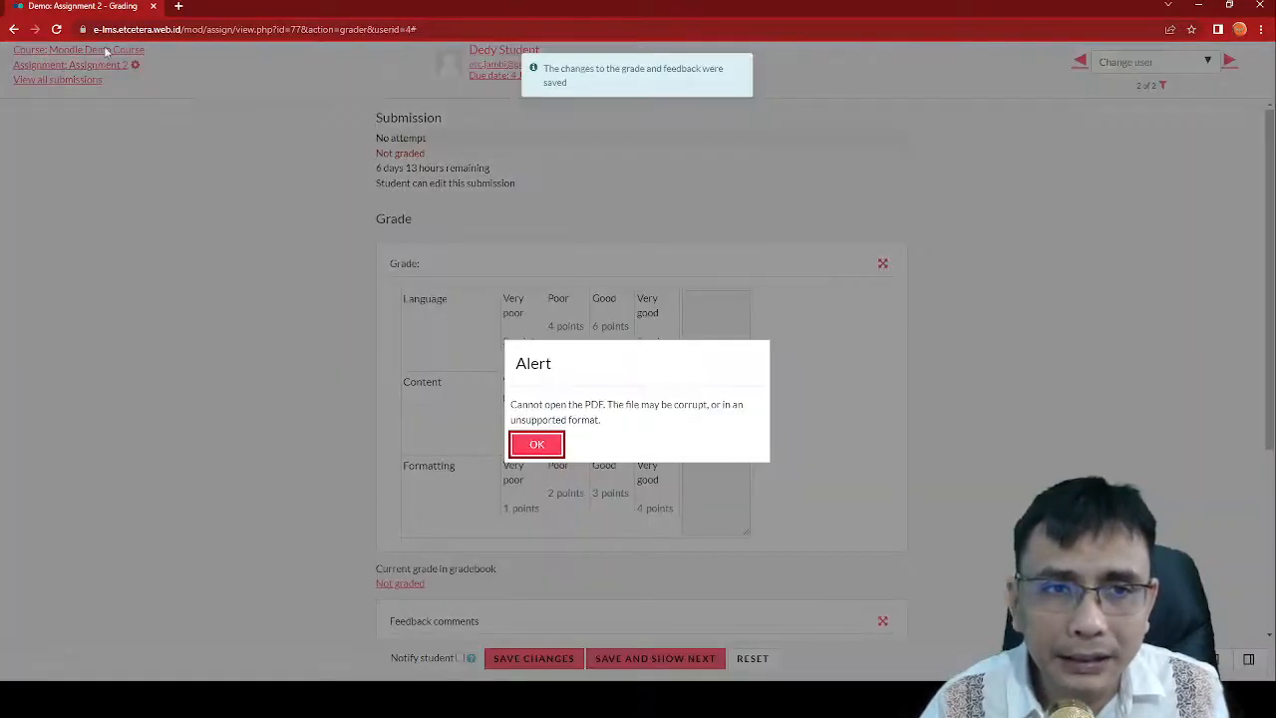
click(547, 446)
click(85, 53)
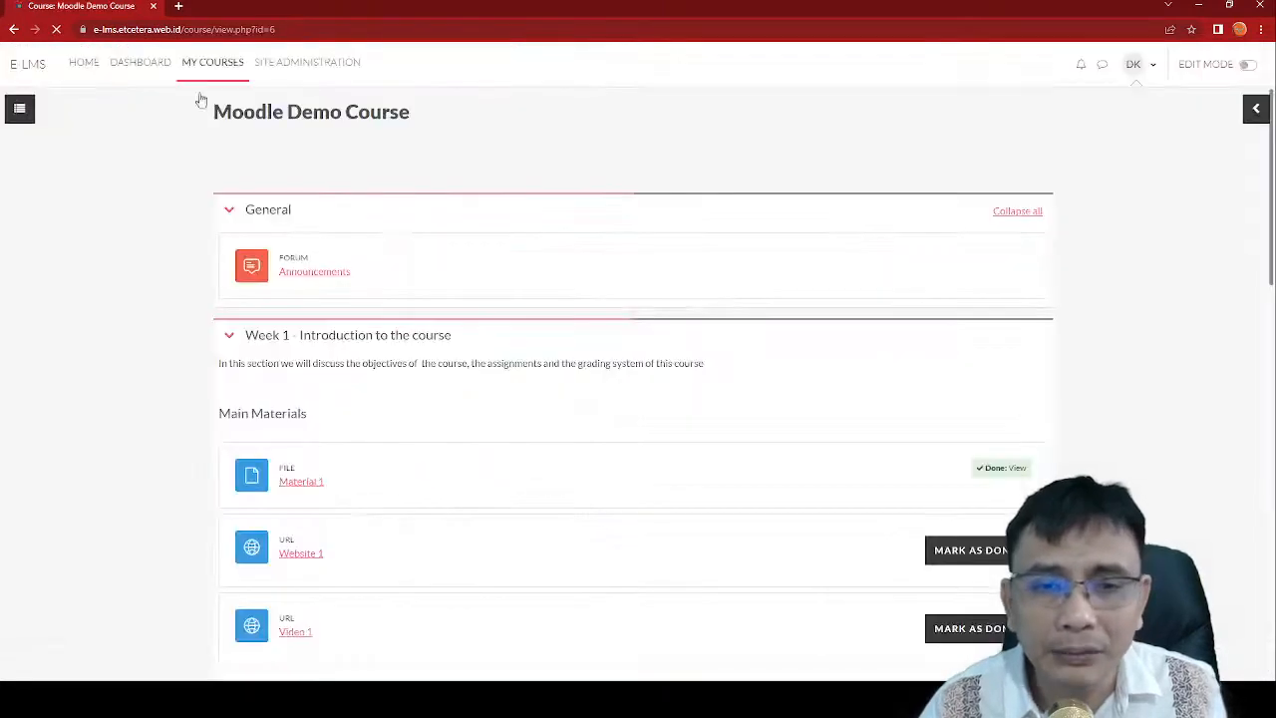
Step: Scroll over the Moodle Demo Course page to review it
scroll(855, 385, down, 2)
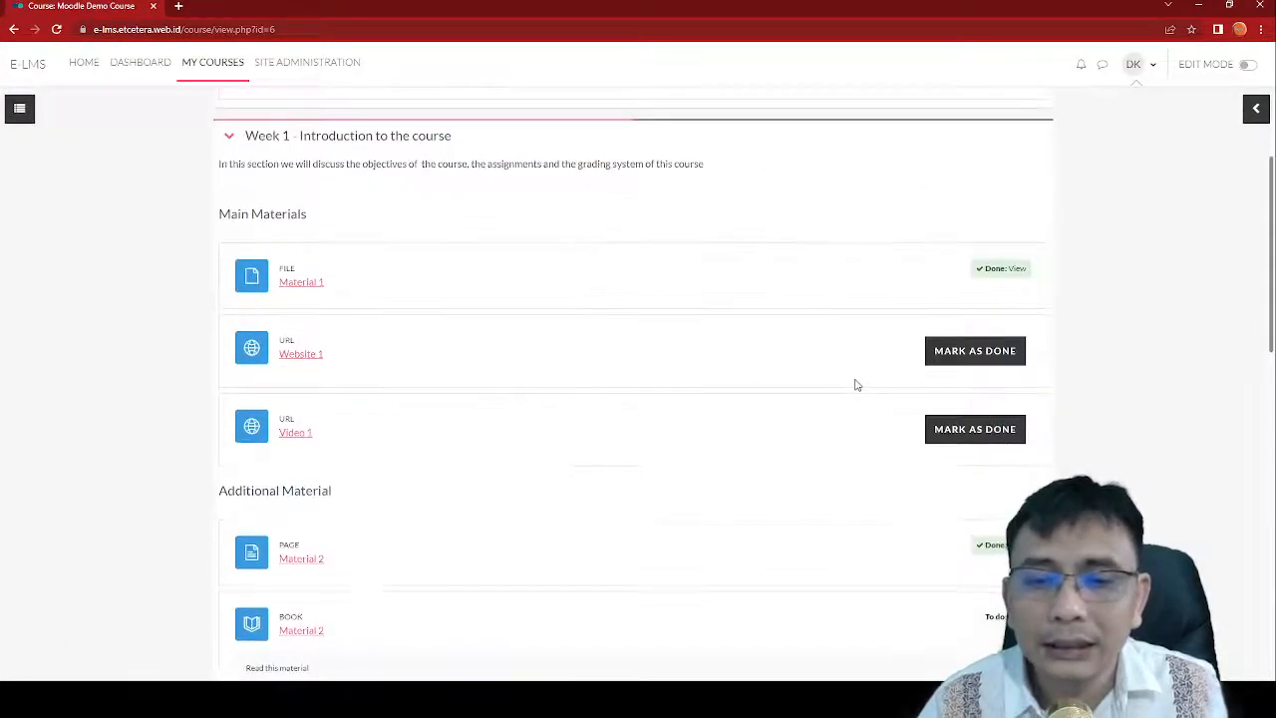
scroll(855, 385, up, 2)
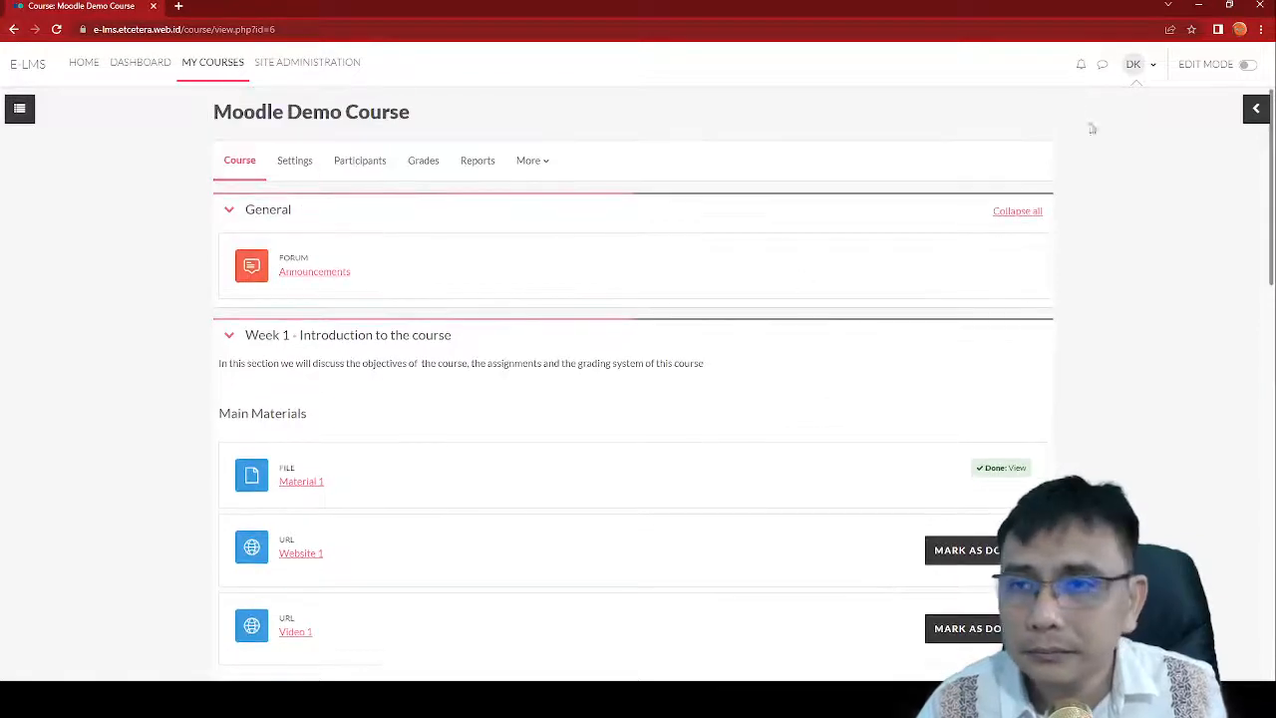